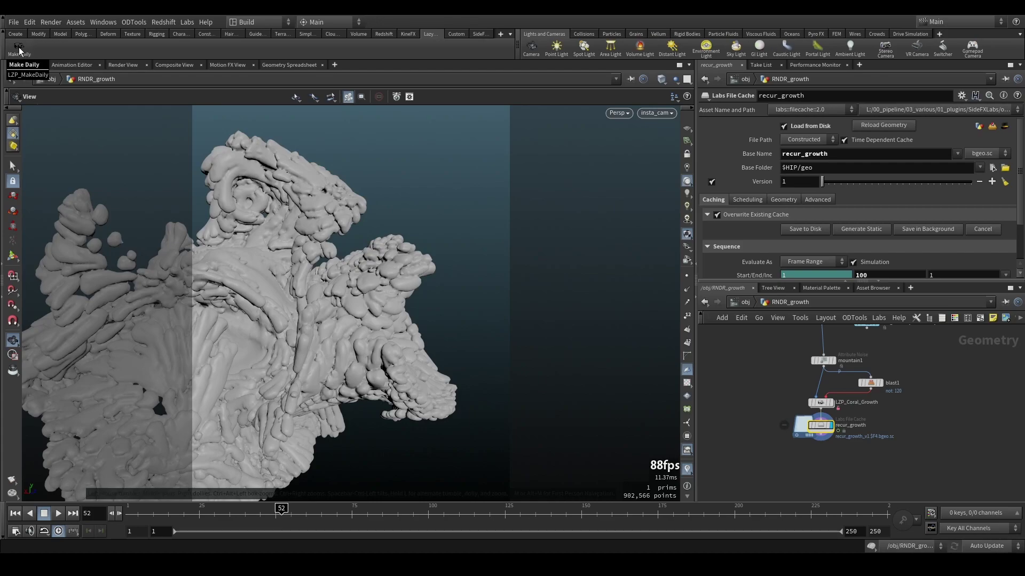
Step: Start a Make Daily flipbook and set its frame range from 50 to 75
left_click(25, 50)
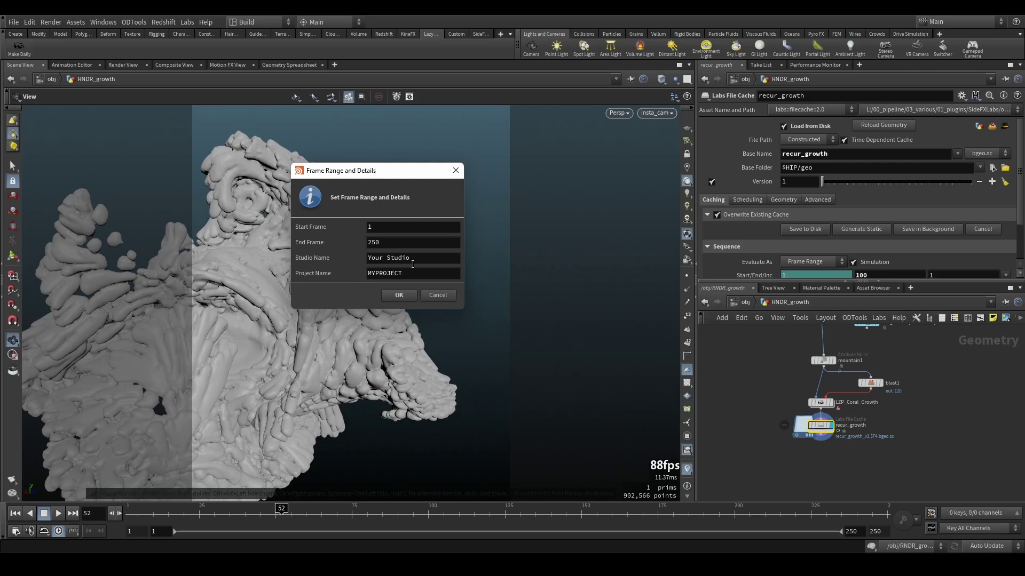
double_click(374, 276)
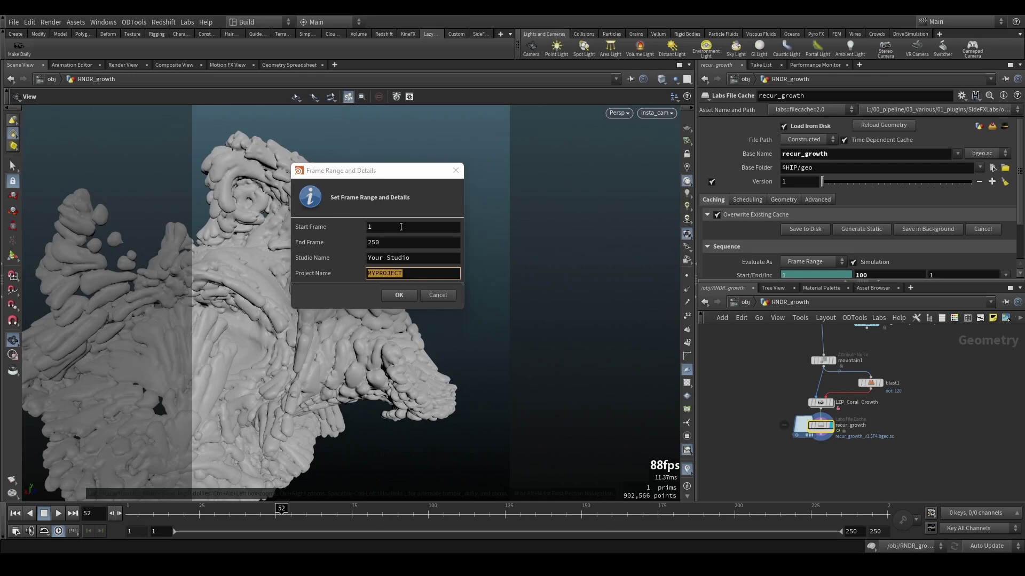
double_click(401, 227)
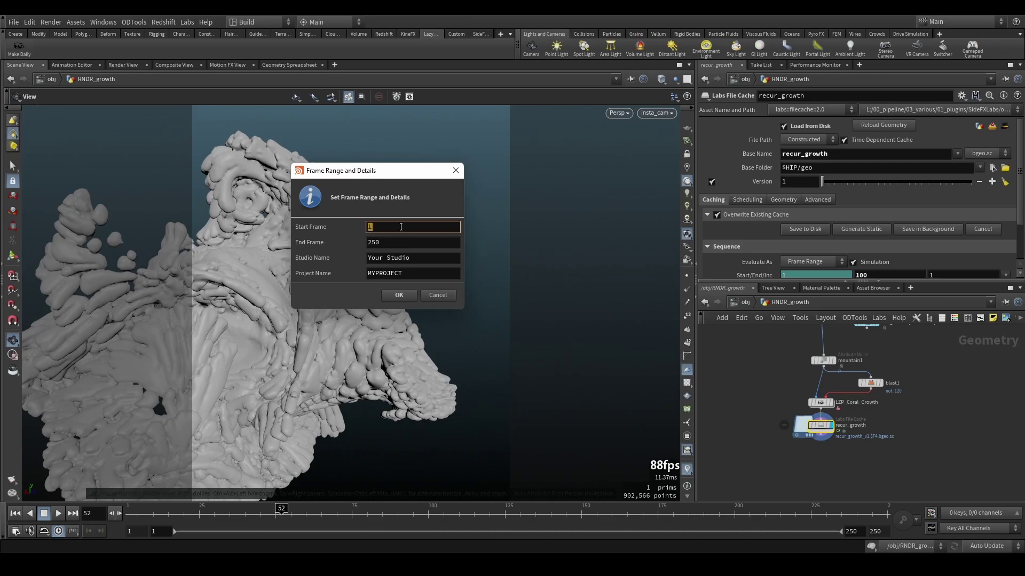
type("50")
key("Tab")
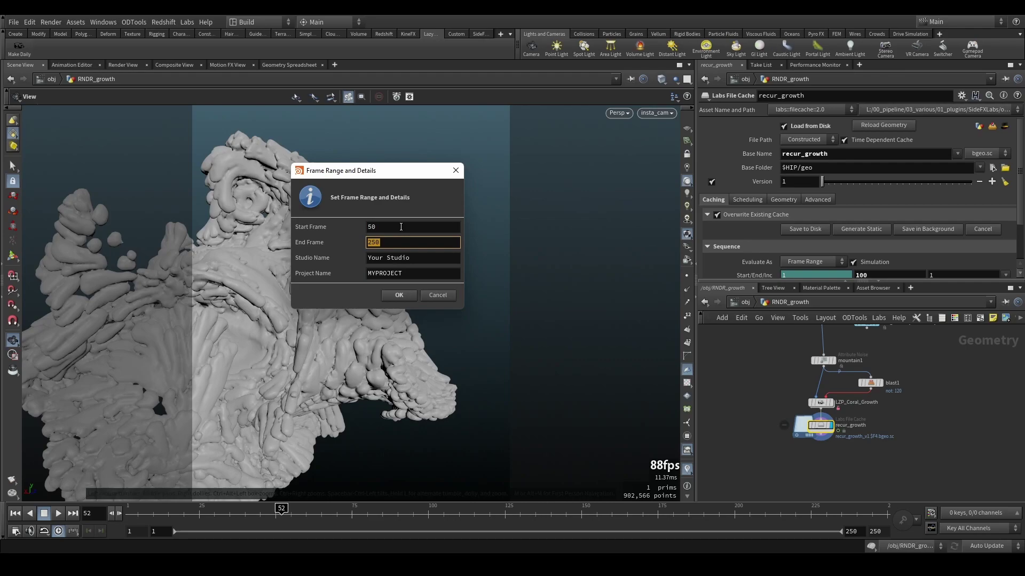
type("70")
key("Tab")
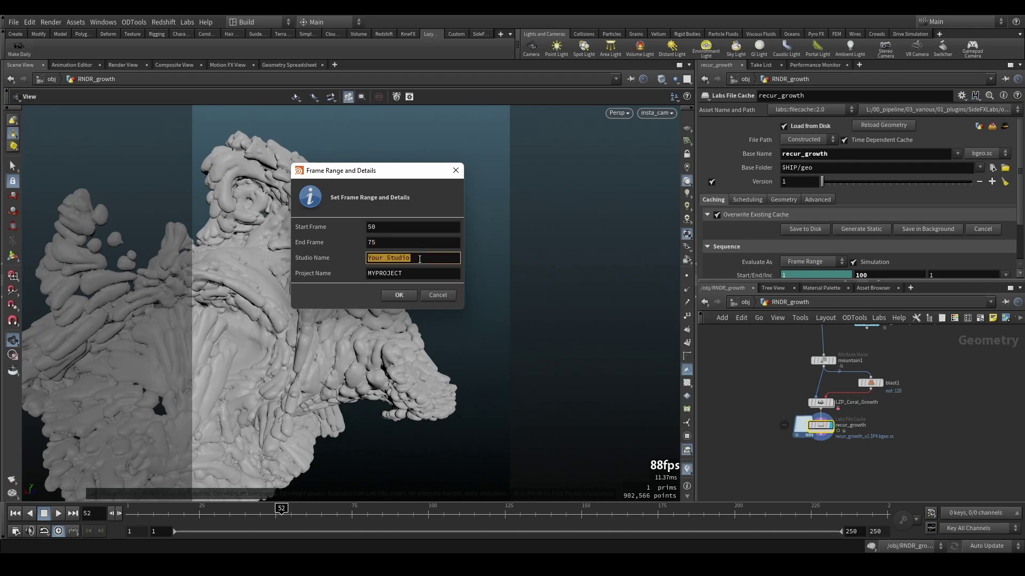
Step: Set the studio name to BRUCHHAGVFX and the project name to CORAL, and generate the daily
type("BRUCHHAGVFX")
key("Tab")
type("CORA")
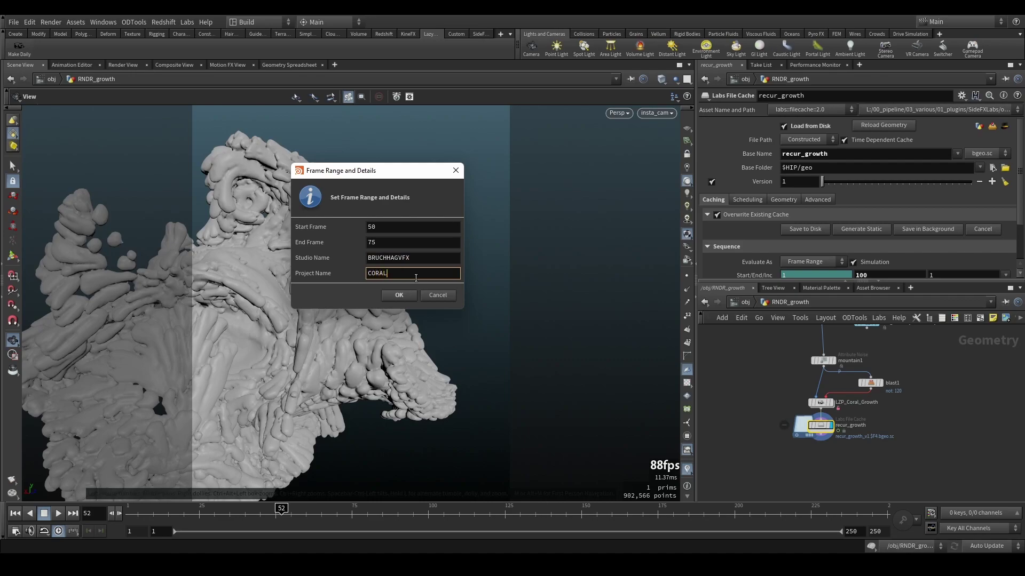
left_click(399, 295)
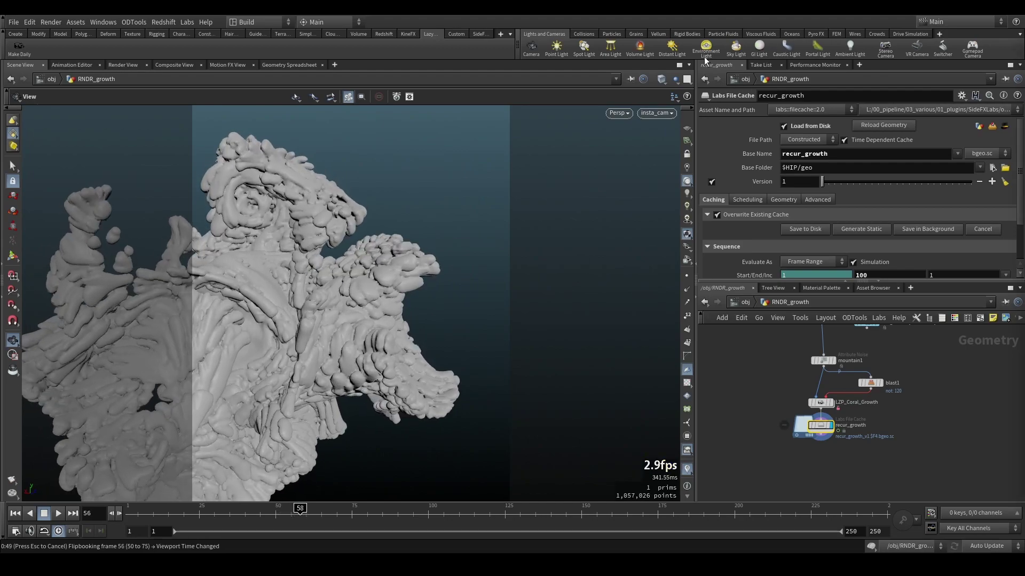
Step: Examine the daily videos in the project's flipbook folder in the file explorer and return to the flipbook player
left_click_drag(834, 43, 560, 41)
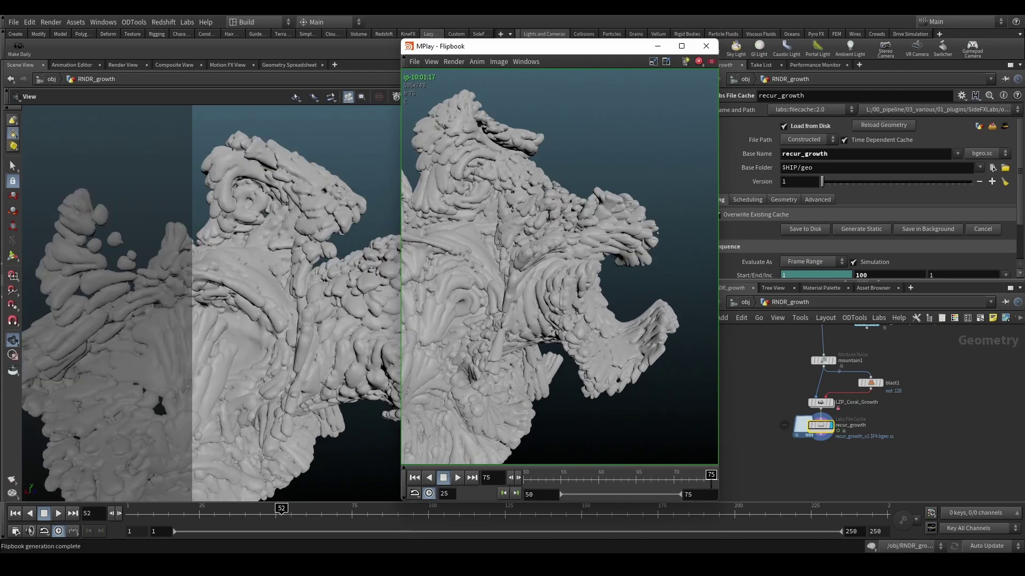
key("super+e")
key("super+Up")
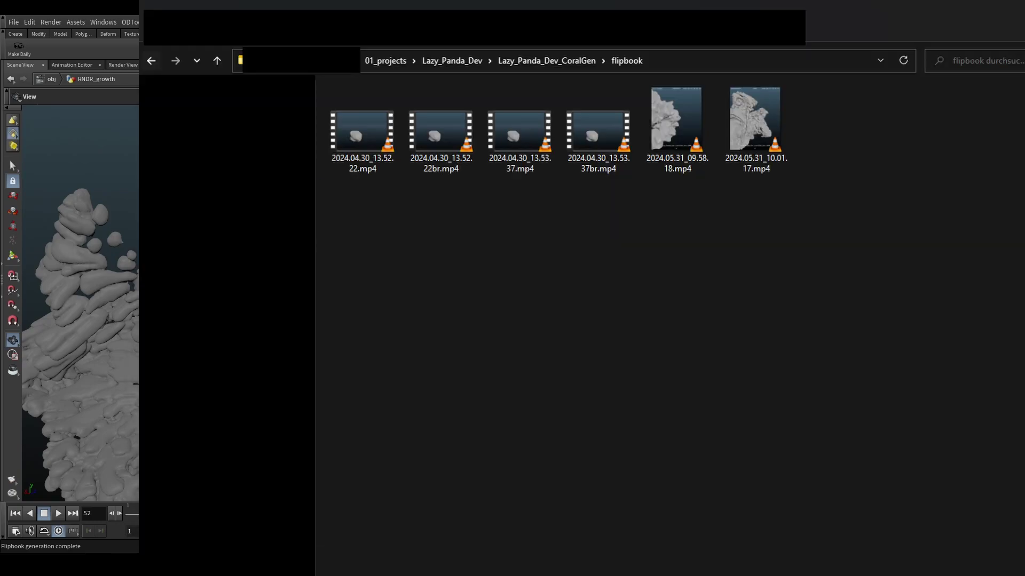
key("alt+Tab")
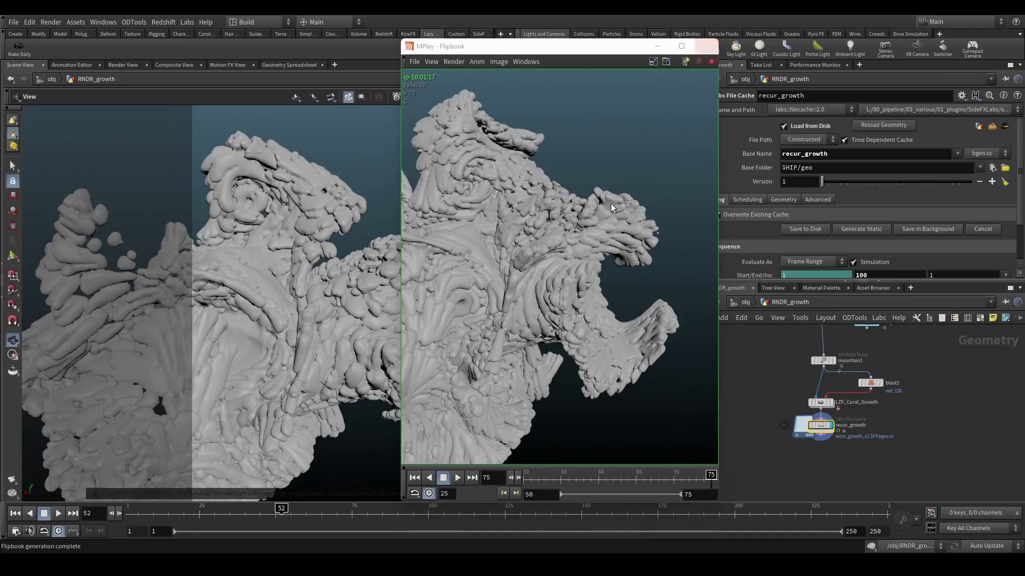
Step: Scrub through the generated flipbook, return it to frame 50 and close the player
left_click_drag(574, 478, 692, 464)
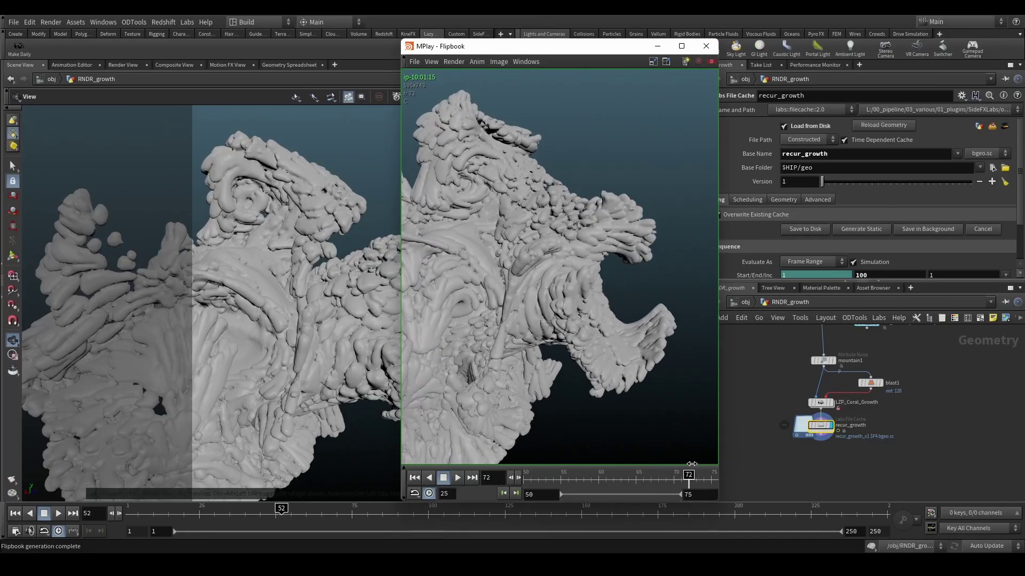
left_click(503, 492)
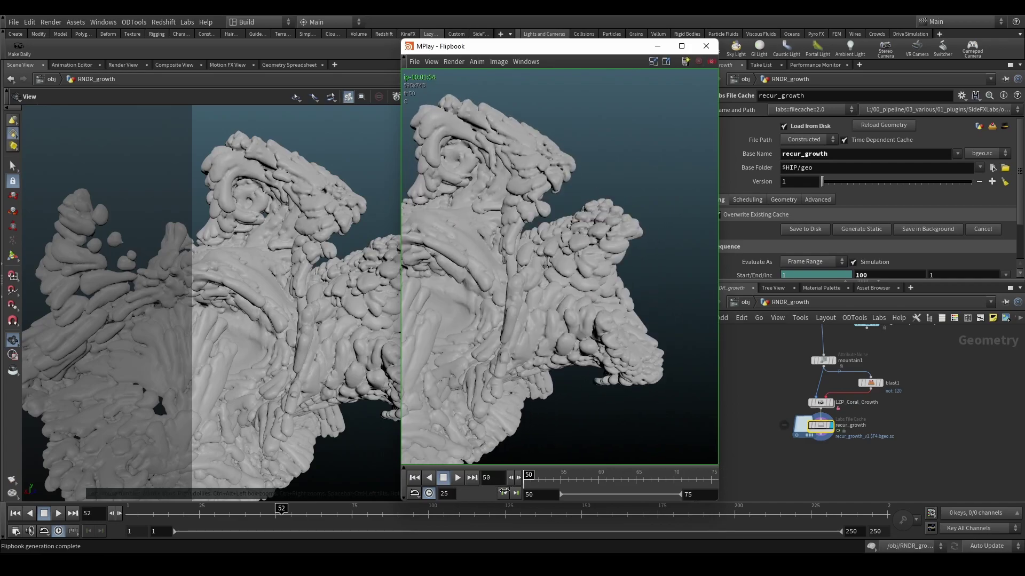
left_click(707, 47)
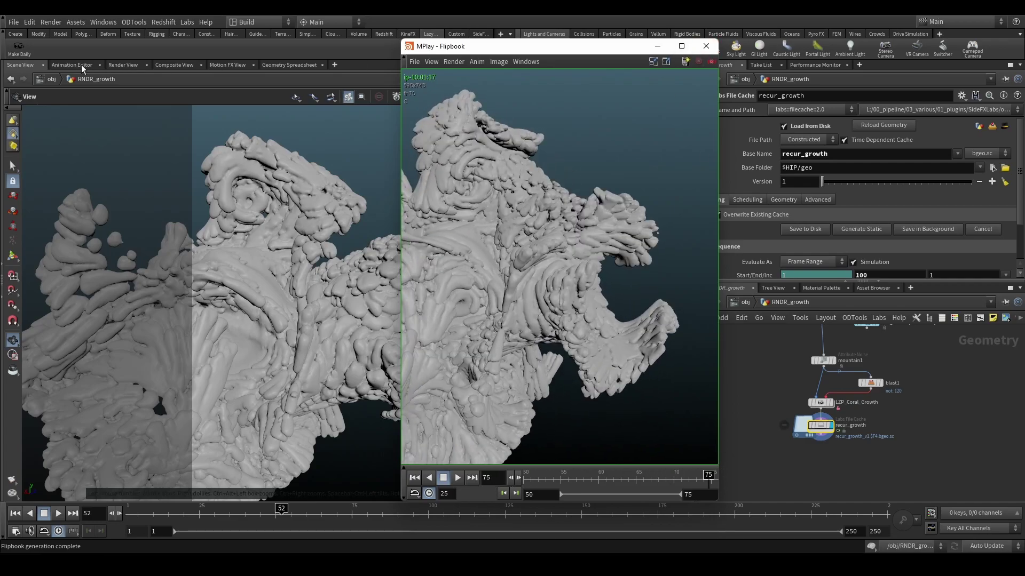
Step: Reopen the Make Daily details and check the remembered studio and project names
left_click(24, 49)
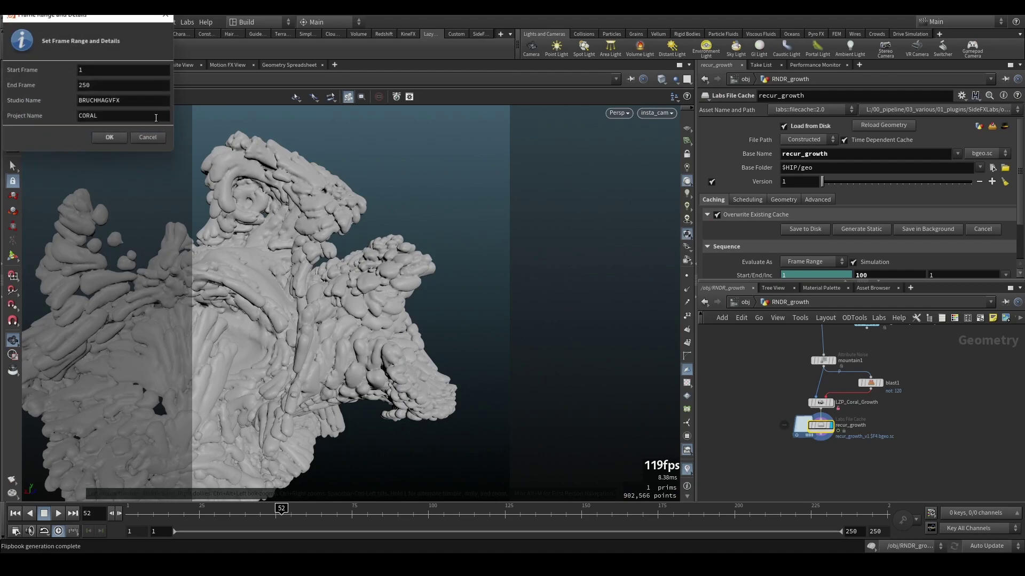
left_click(457, 205)
type("X")
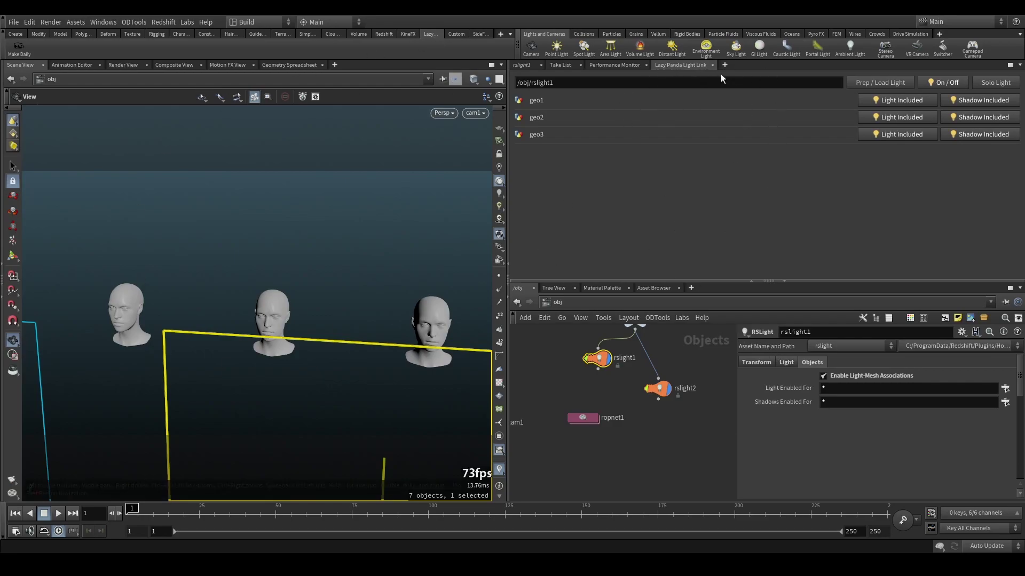
Step: Locate the Lazy Panda Light Link entry among the available pane types
left_click(722, 64)
mouse_move(763, 89)
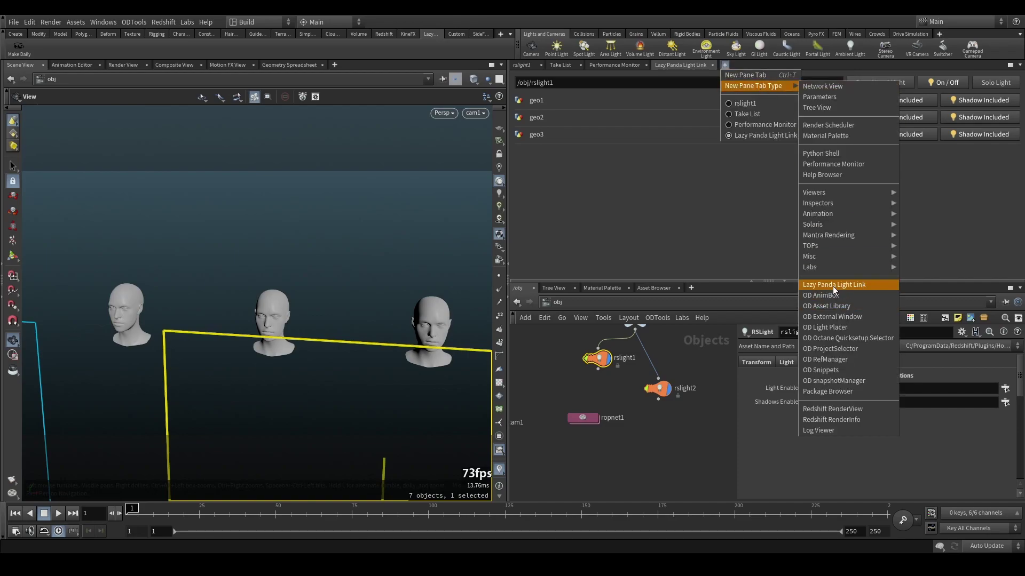
Step: Select rslight2, load it into the Lazy Panda Light Link, and show its light parameters
middle_click_drag(709, 424, 602, 374)
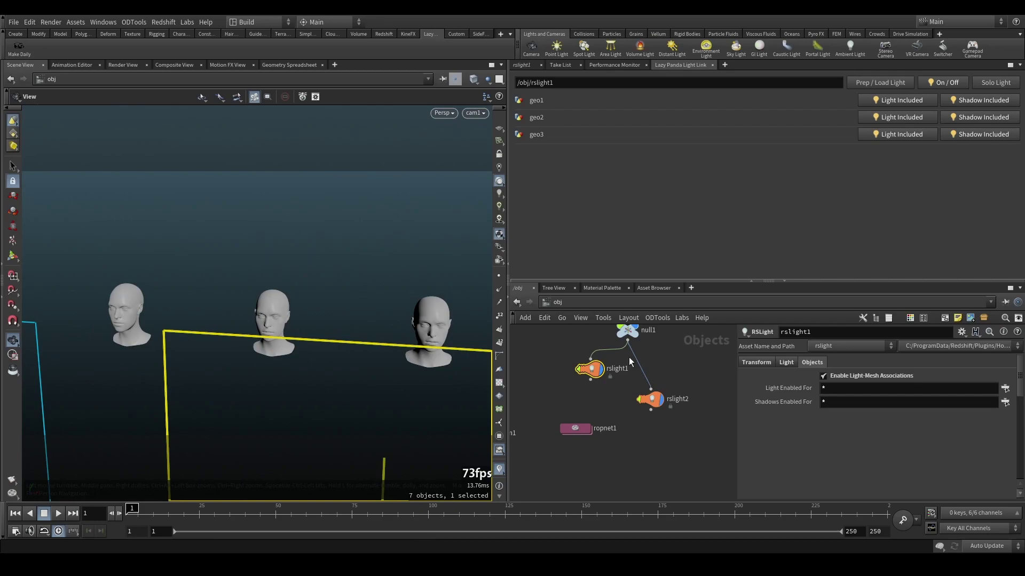
left_click(652, 401)
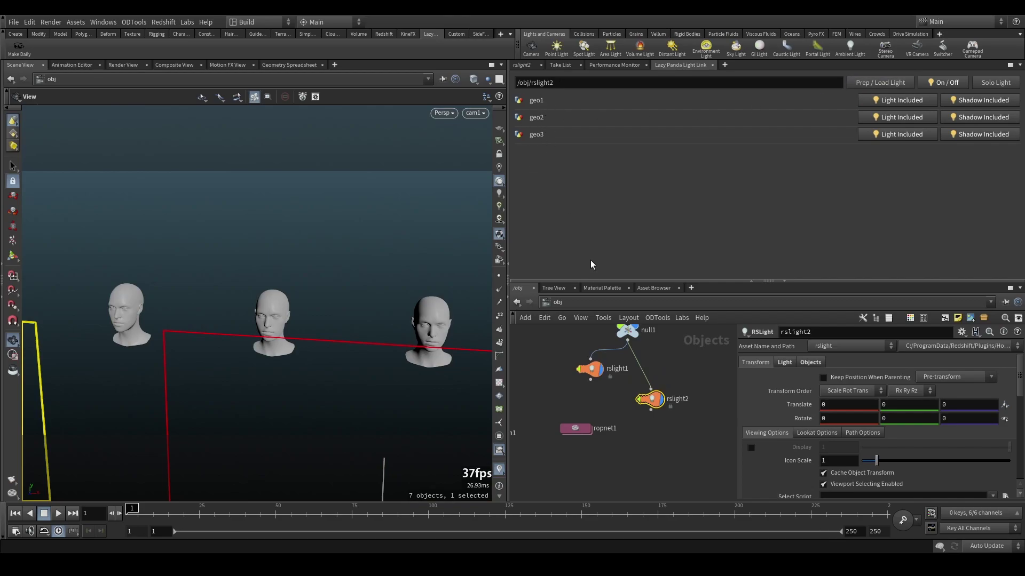
left_click(784, 363)
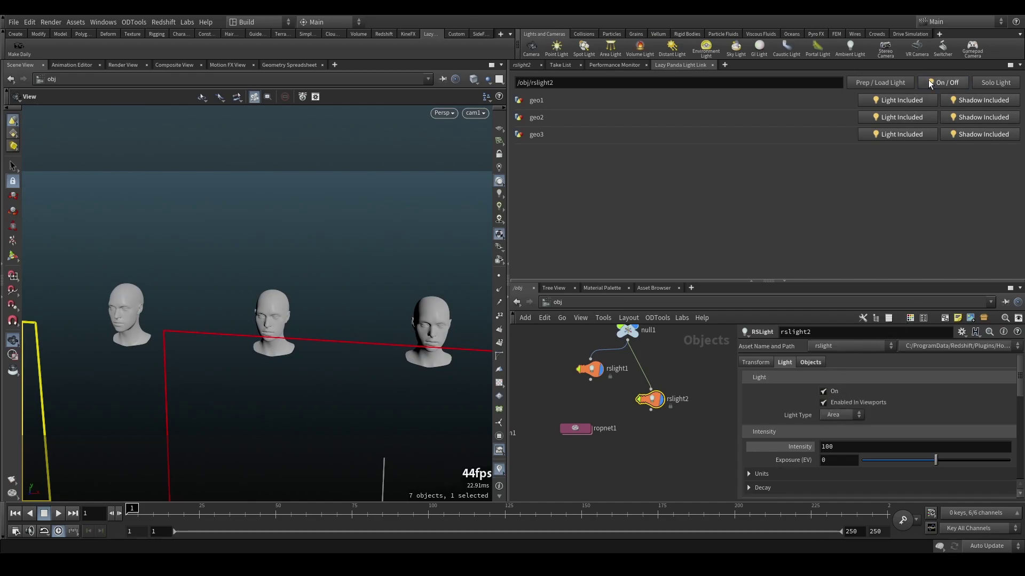
Step: Solo rslight2 and switch the solo off again
left_click(988, 84)
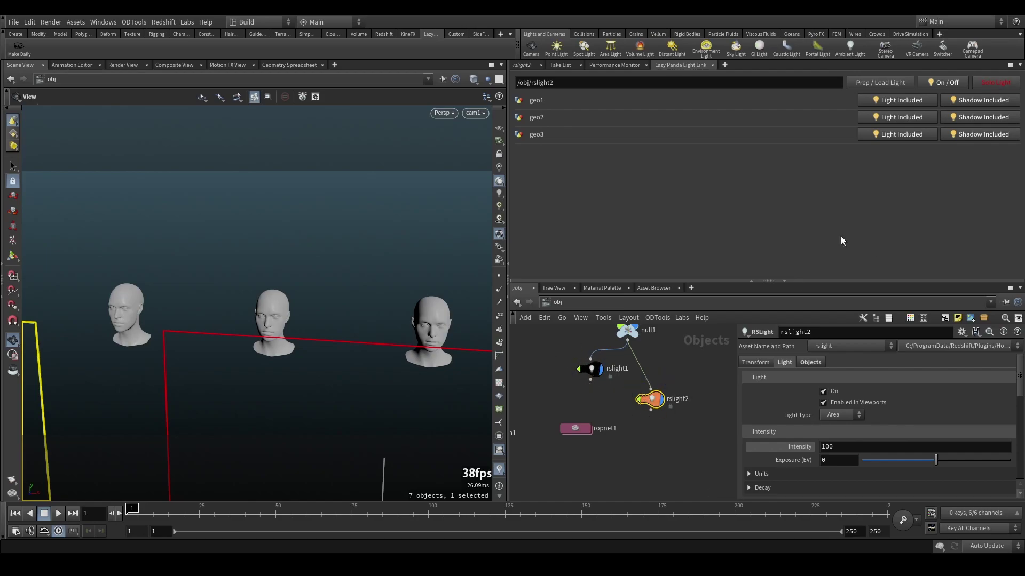
left_click(996, 82)
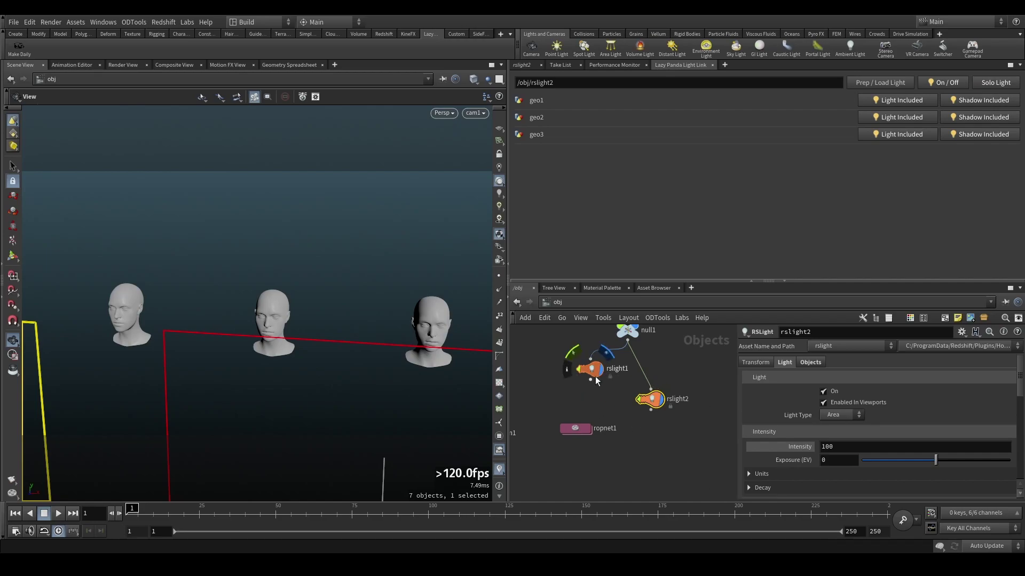
mouse_move(634, 379)
Step: Show rslight2's object associations and exclude geo1 and geo2 from its light
left_click(817, 361)
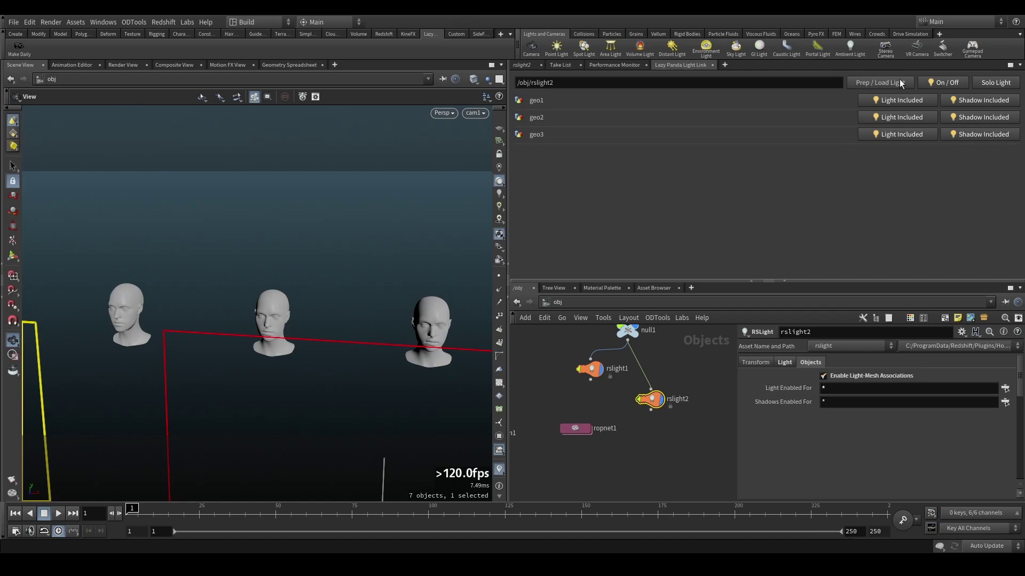
left_click_drag(653, 410, 647, 408)
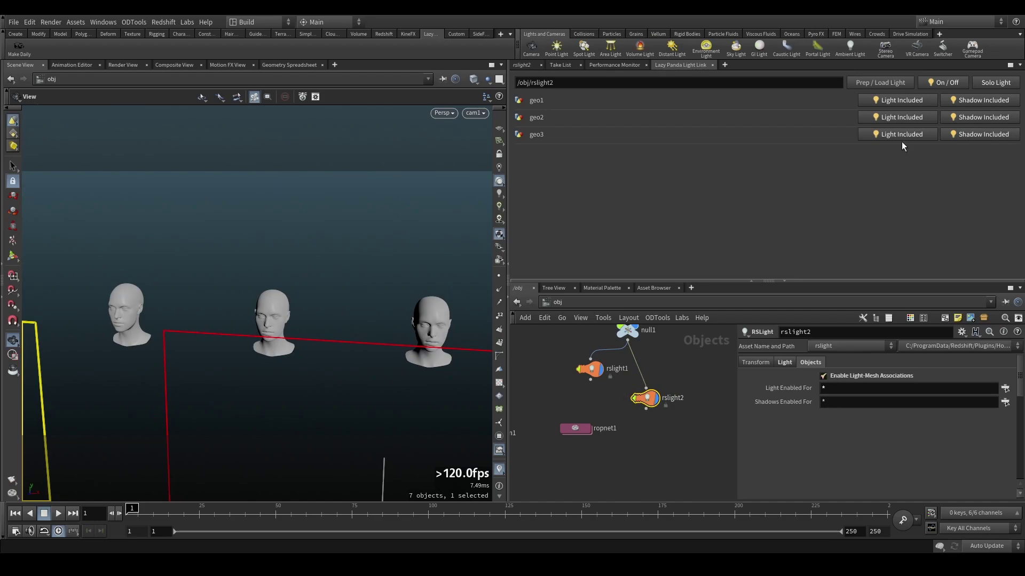
left_click(889, 102)
left_click(889, 116)
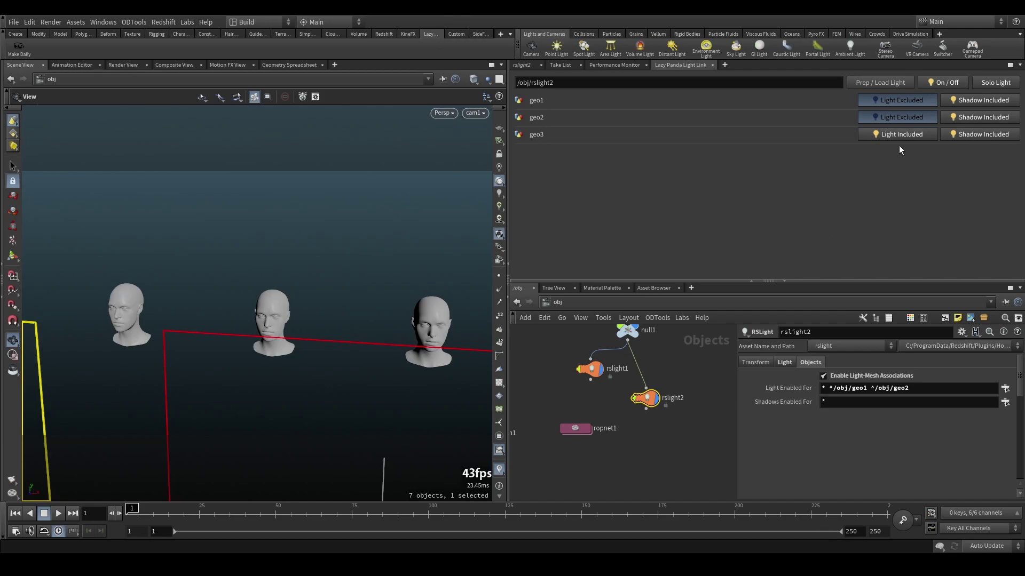
Step: Switch the exclusion of geo1 and geo2 from rslight2's light to its shadows, and exclude geo3 from its light
left_click(893, 117)
left_click(895, 101)
left_click(950, 102)
left_click(956, 118)
left_click(905, 130)
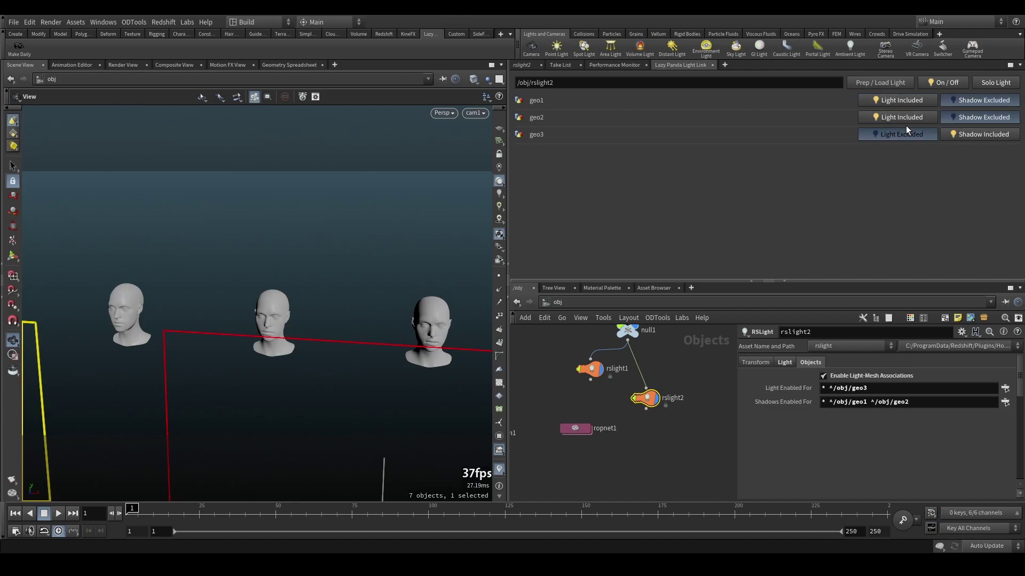
Step: Exclude geo1 and geo2 from rslight2's light and include geo3 in it again
left_click(902, 117)
left_click(903, 100)
left_click(910, 134)
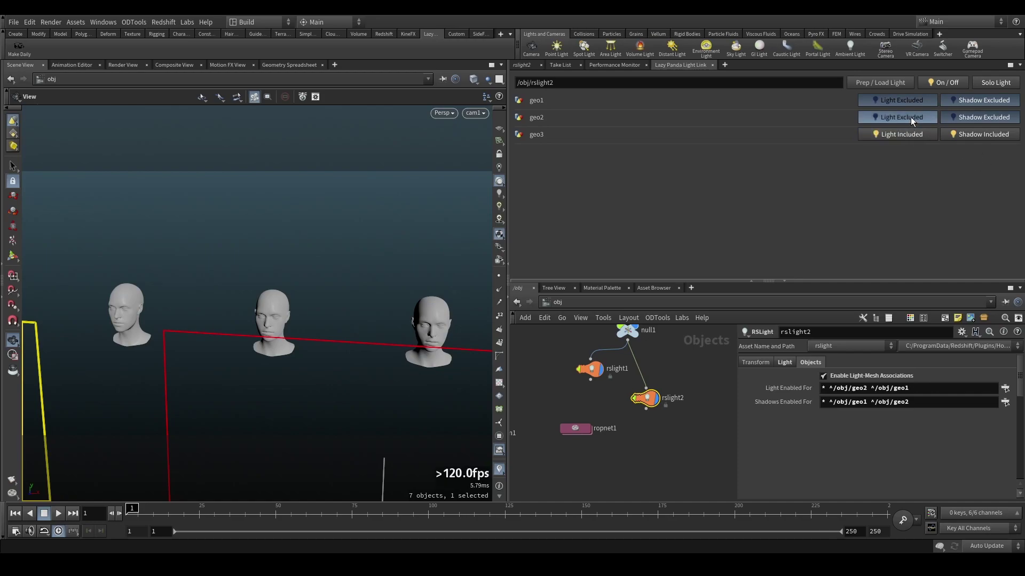
Step: Include geo1 and geo2 again in both the light and the shadows of rslight2
left_click(910, 117)
left_click(902, 100)
left_click(962, 101)
left_click(962, 117)
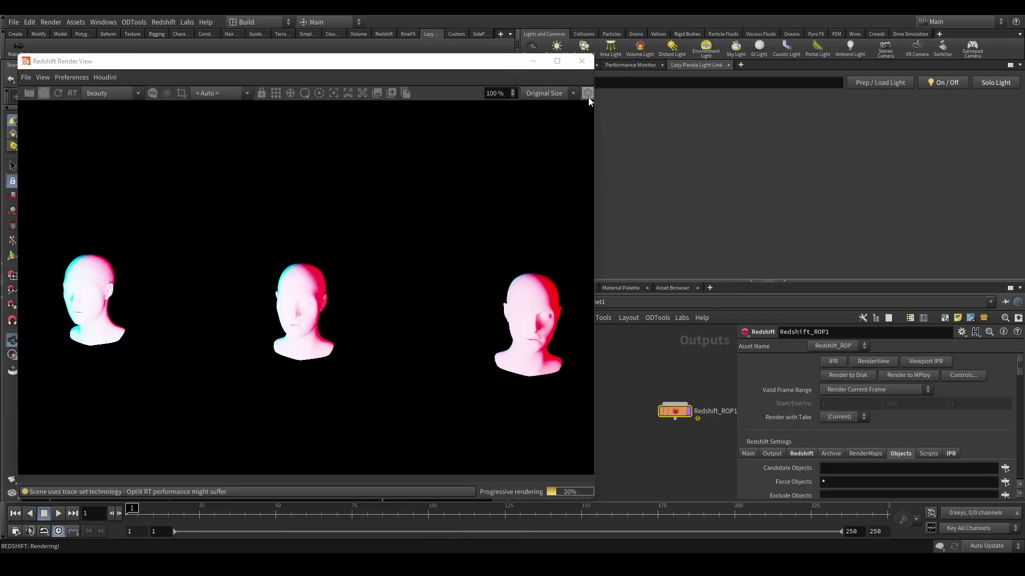
Step: Narrow the Redshift Render View, scale the render to 70%, and examine Redshift_ROP1's object and light lists
left_click_drag(593, 114, 479, 113)
scroll(248, 307, "down", 2)
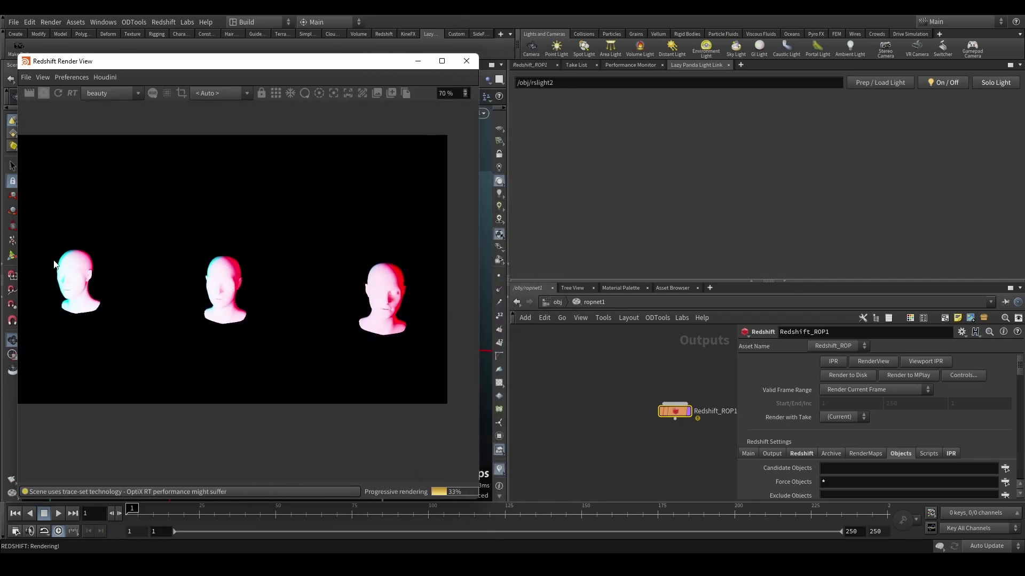
scroll(780, 407, "down", 5)
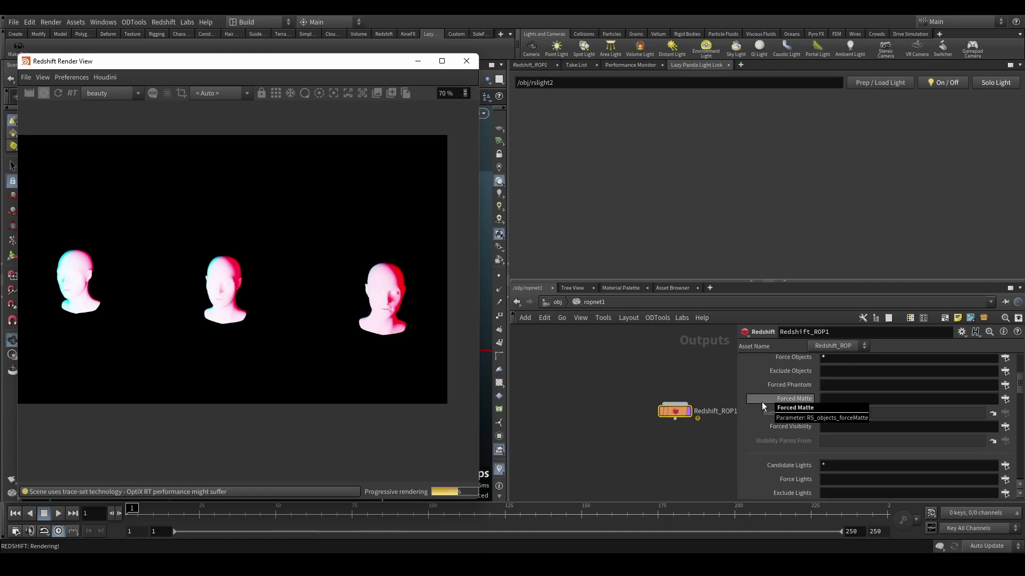
scroll(822, 467, "down", 3)
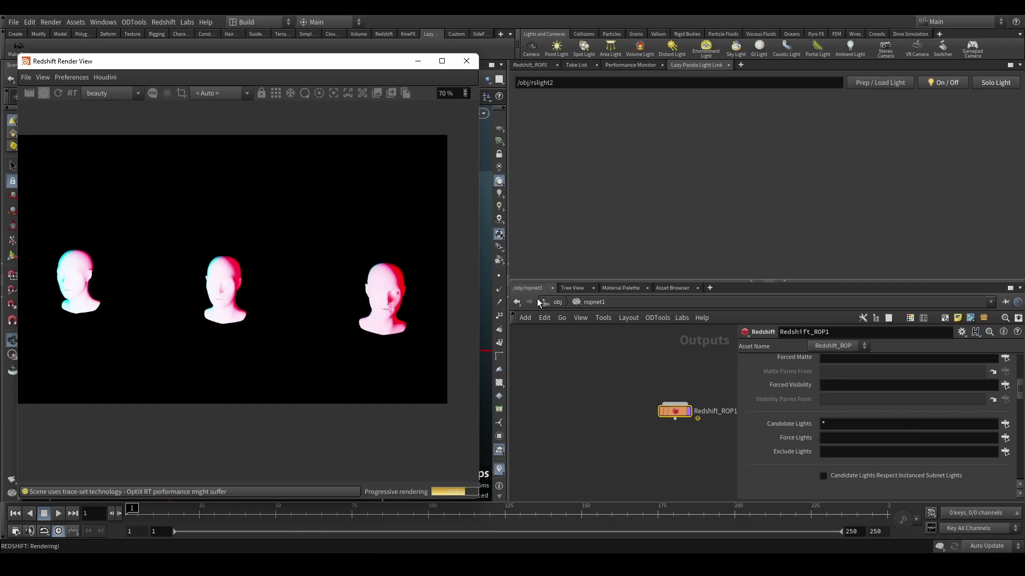
Step: Return to the object level, select rslight1 and load it into the Lazy Panda Light Link
left_click(557, 302)
left_click(591, 372)
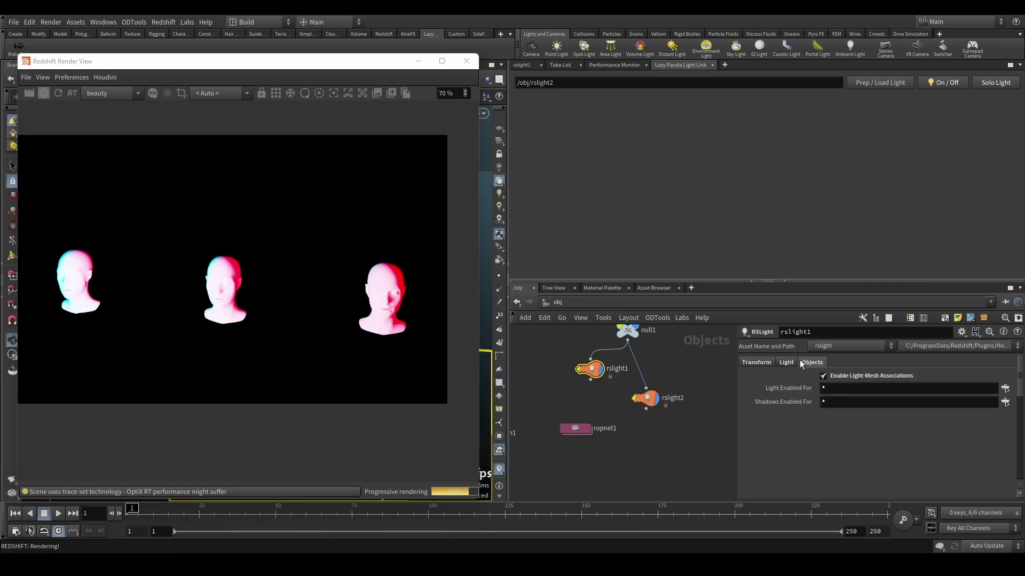
left_click(786, 363)
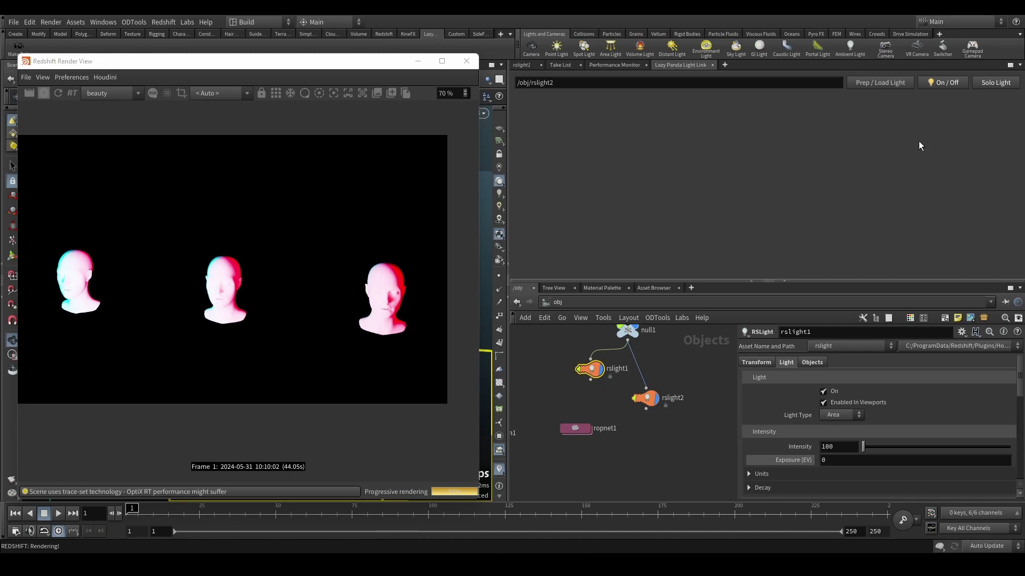
left_click(868, 85)
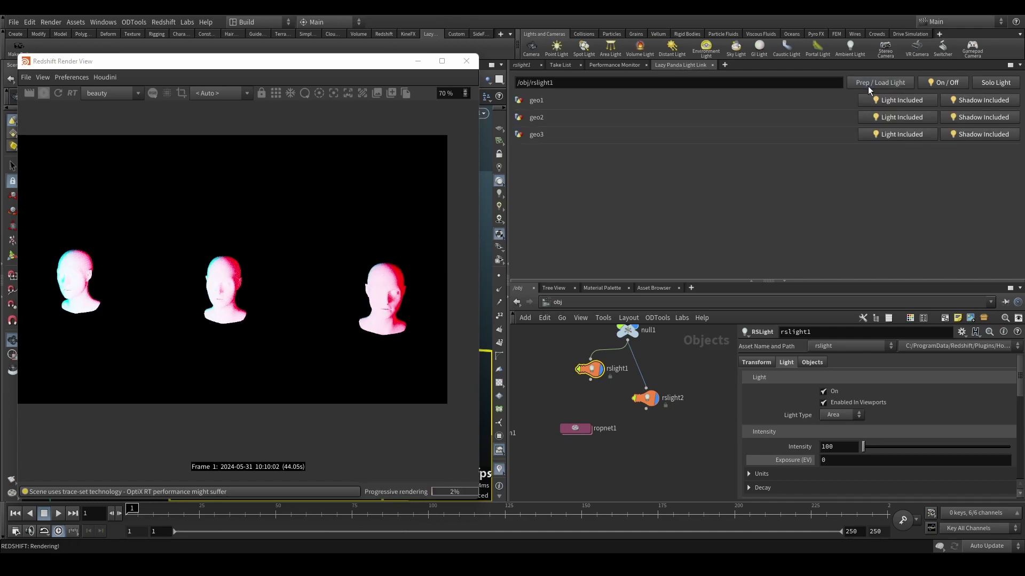
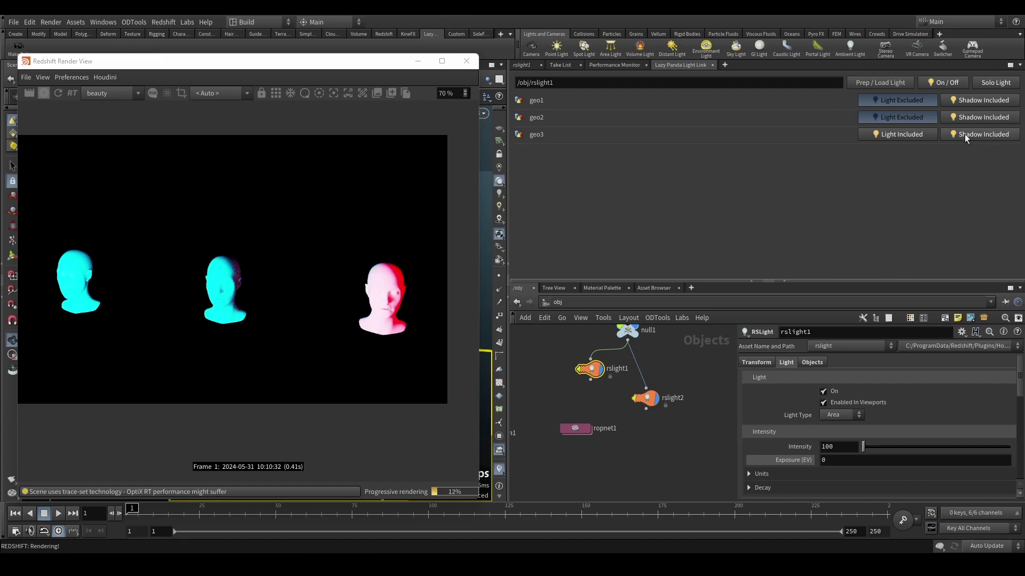
Step: Include geo1 and geo2 in rslight1's light again
left_click(962, 135)
left_click(913, 117)
left_click(910, 104)
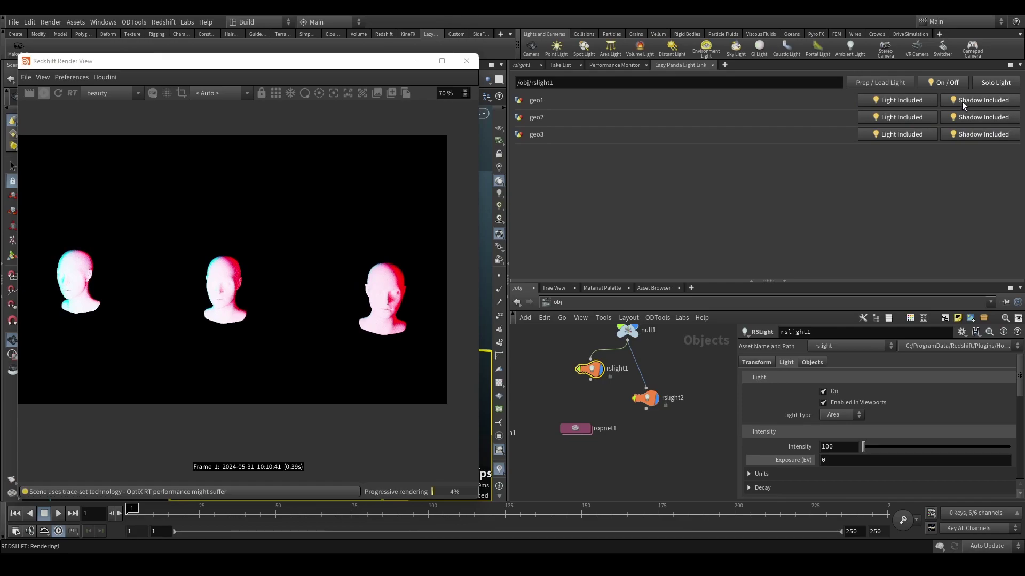
Step: Load rslight2 into the Lazy Panda Light Link, solo it, and toggle the light off
left_click(645, 401)
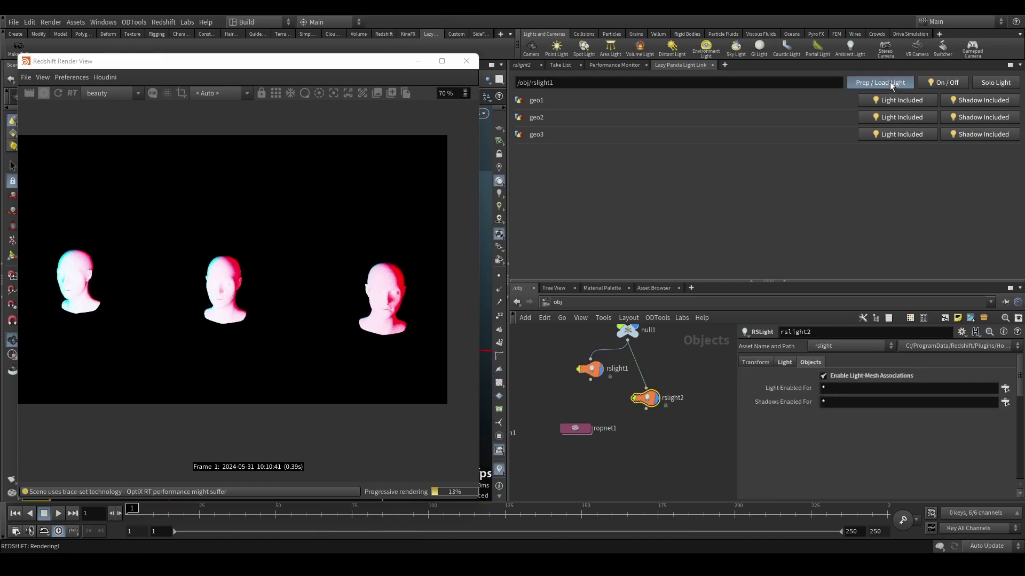
left_click(989, 82)
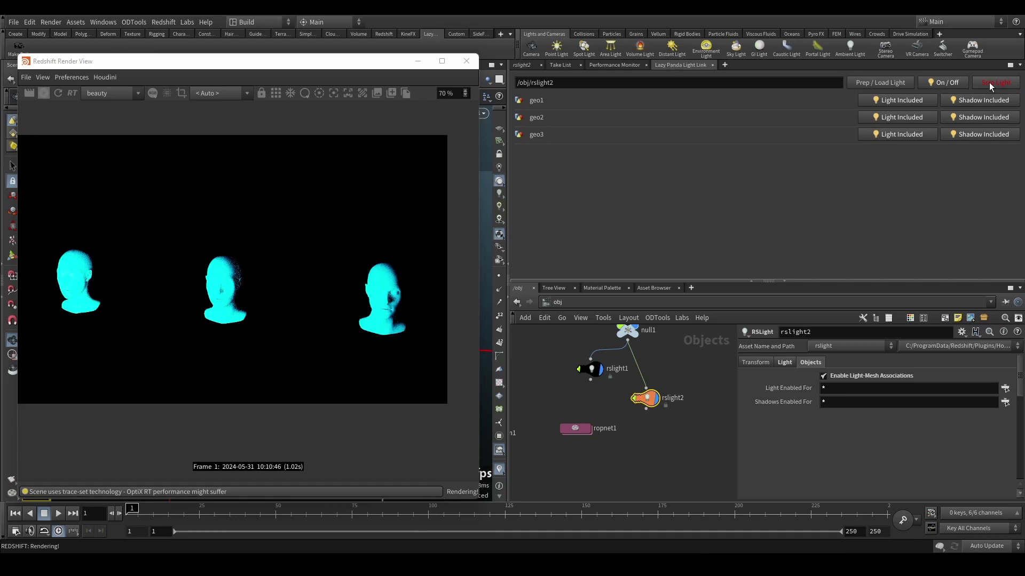
left_click(954, 82)
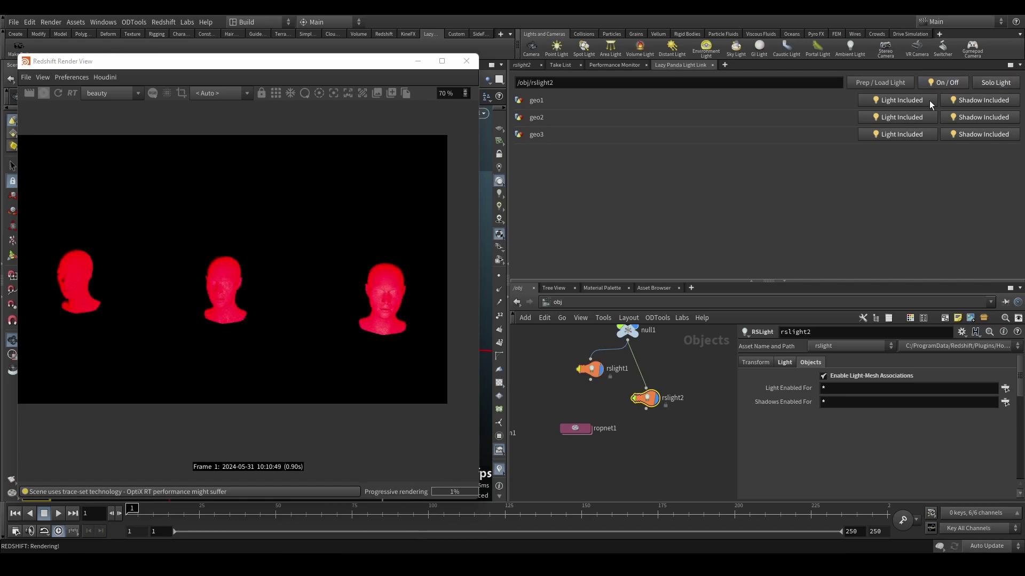
Step: Exclude geo1 and geo3 from rslight2's light and include both objects again
left_click(907, 100)
left_click(921, 117)
left_click(920, 117)
left_click(917, 134)
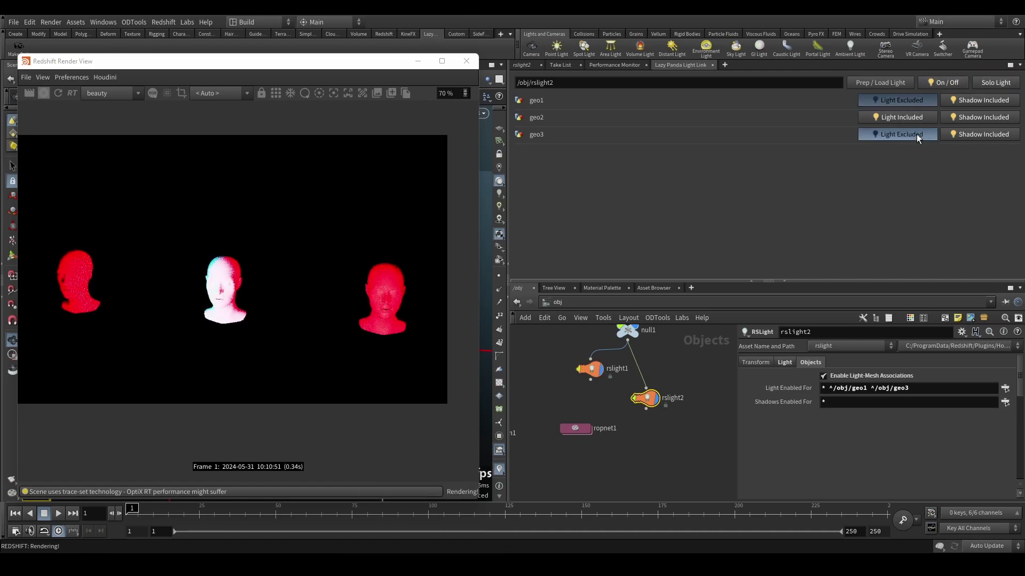
left_click(917, 133)
left_click(910, 103)
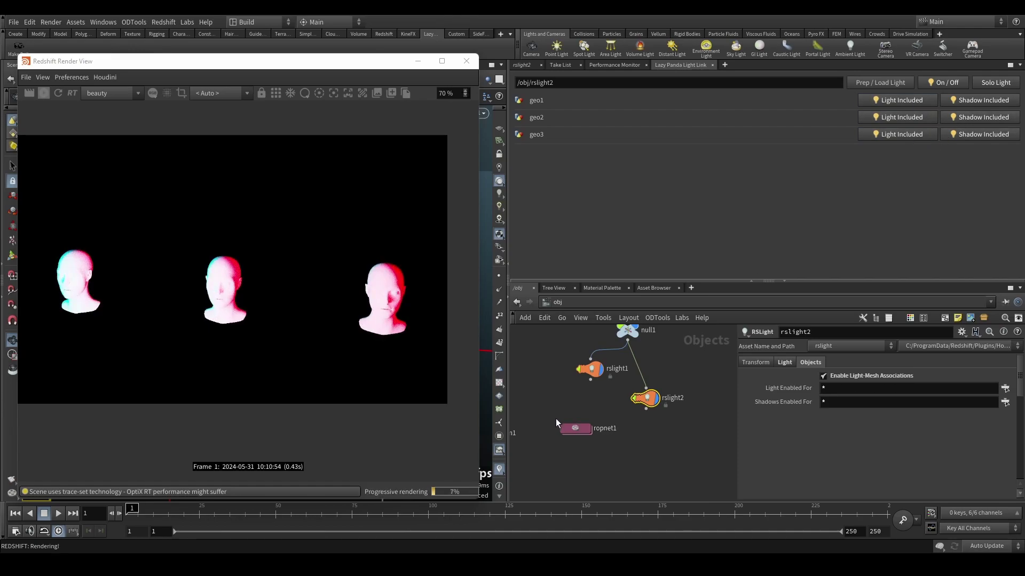
Step: Load rslight1 and rslight2 in turn into the Lazy Panda Light Link
left_click(880, 83)
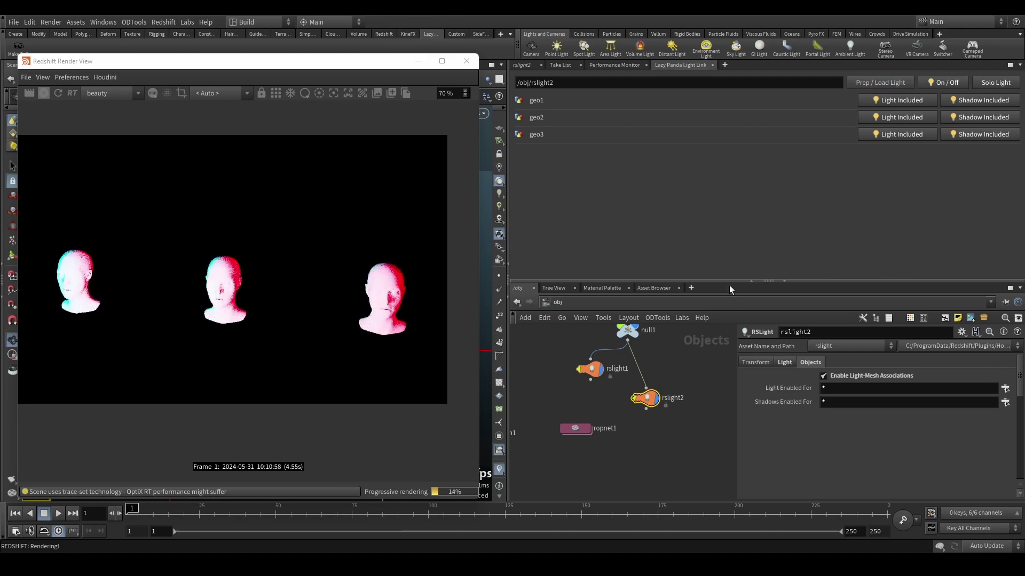
left_click(592, 371)
left_click(884, 84)
left_click(647, 399)
left_click(870, 87)
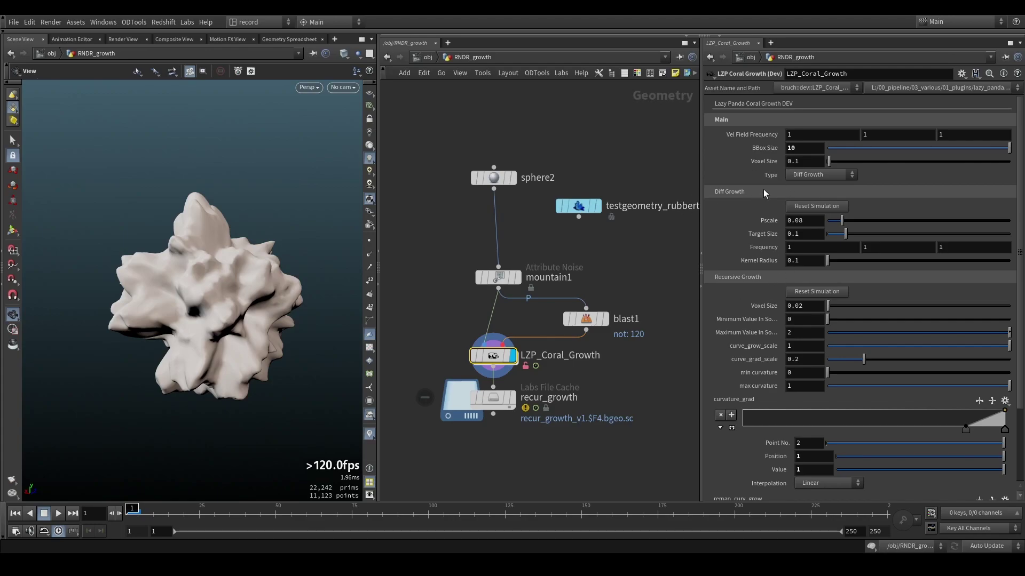
Step: Reset the Diff Growth simulation of LZP_Coral_Growth and display the mountain1 input geometry
left_click(822, 207)
middle_click_drag(612, 290, 621, 272)
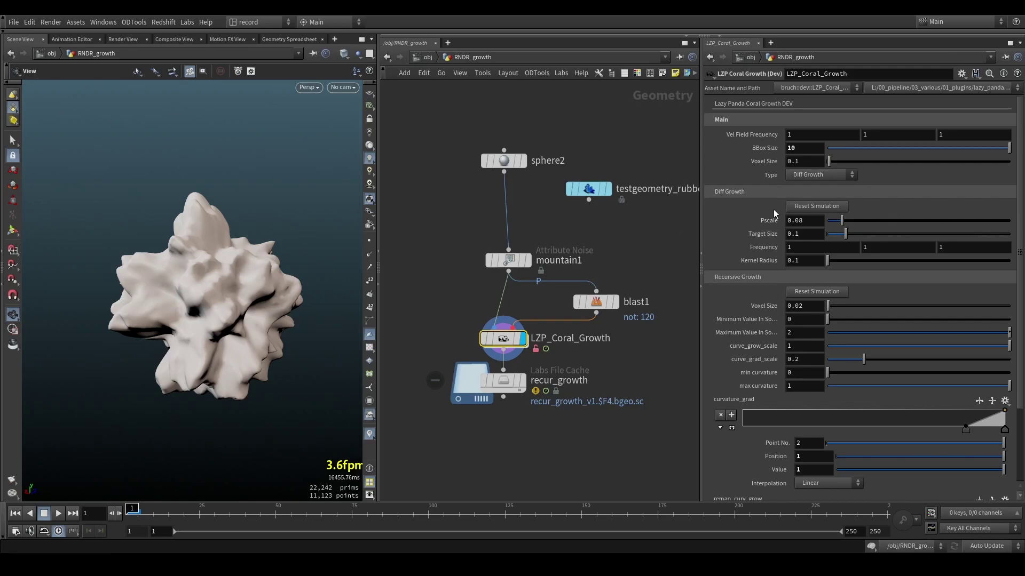
left_click(528, 260)
left_click(511, 263)
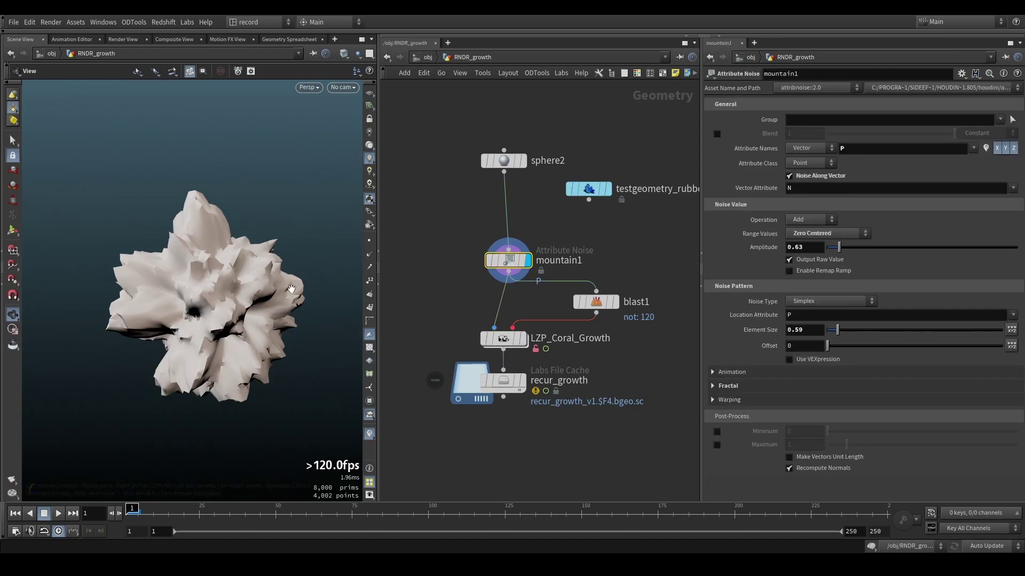
Step: Inspect the start point kept by blast1 with point display on, and return the display to LZP_Coral_Growth
left_click(614, 303)
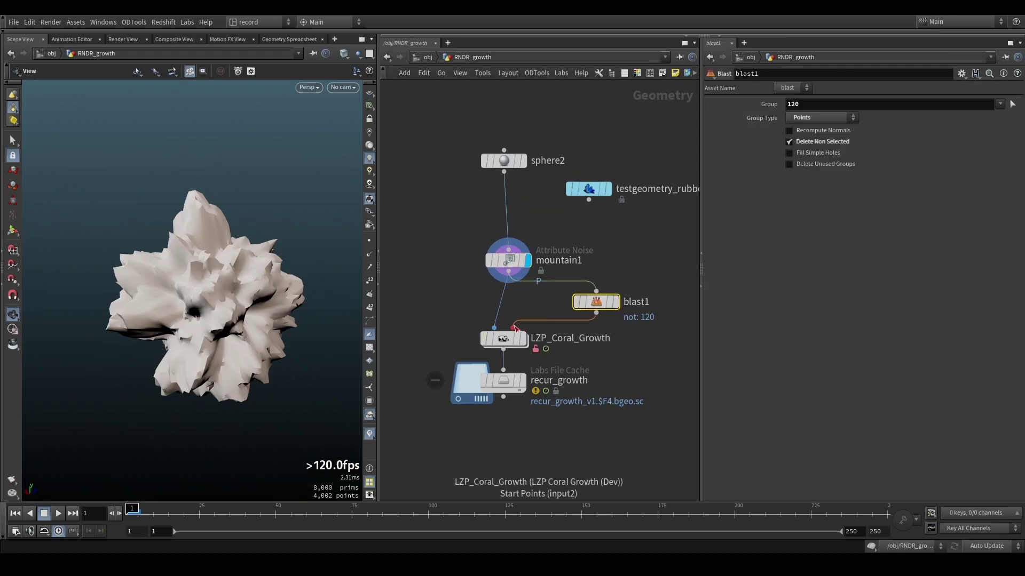
left_click(614, 302)
left_click(368, 241)
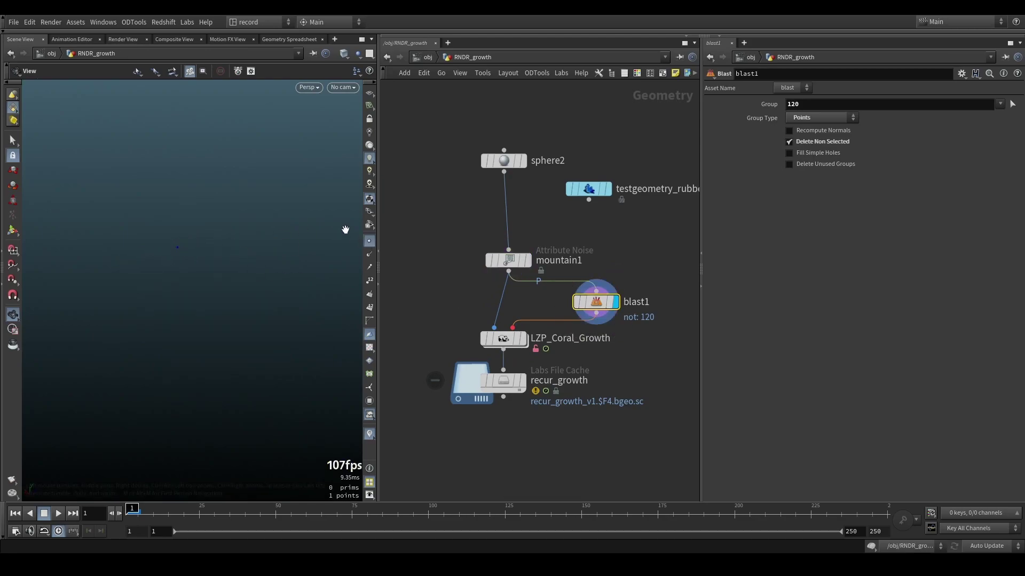
left_click(369, 240)
left_click(521, 339)
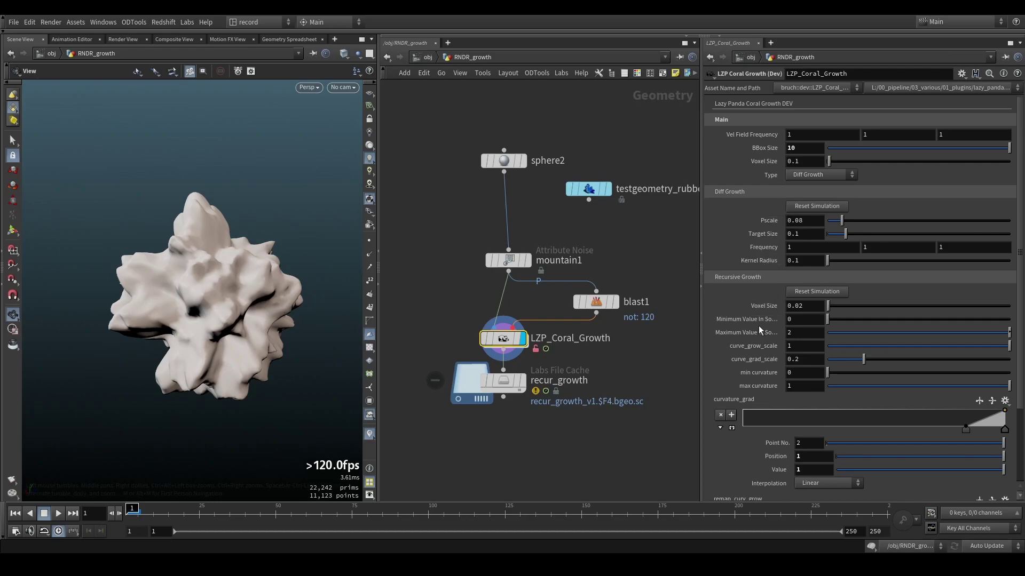
Step: Reset the Diff Growth simulation and play the coral growth, stopping at frame 74
scroll(757, 331, "down", 3)
scroll(779, 350, "up", 3)
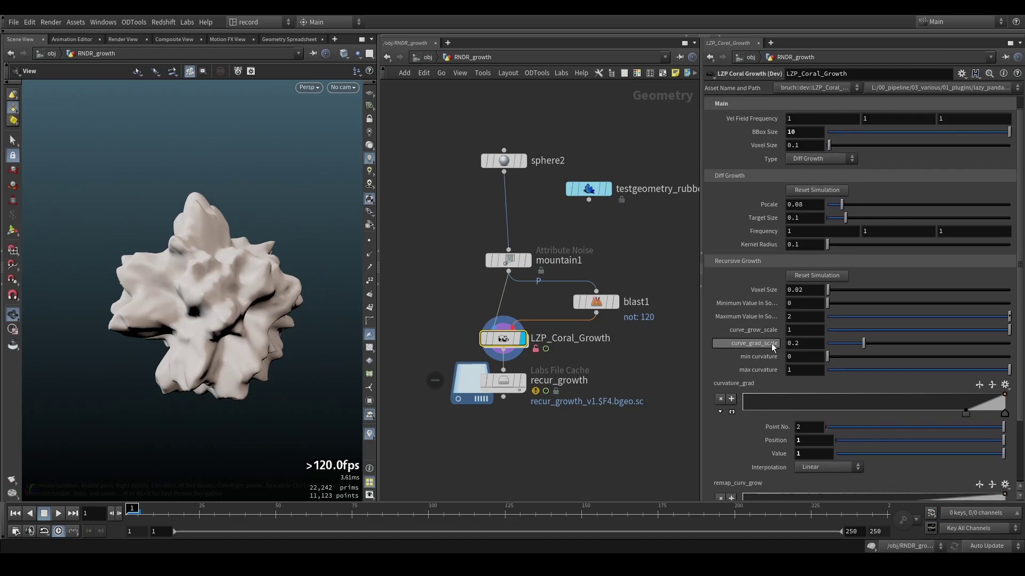
left_click(819, 208)
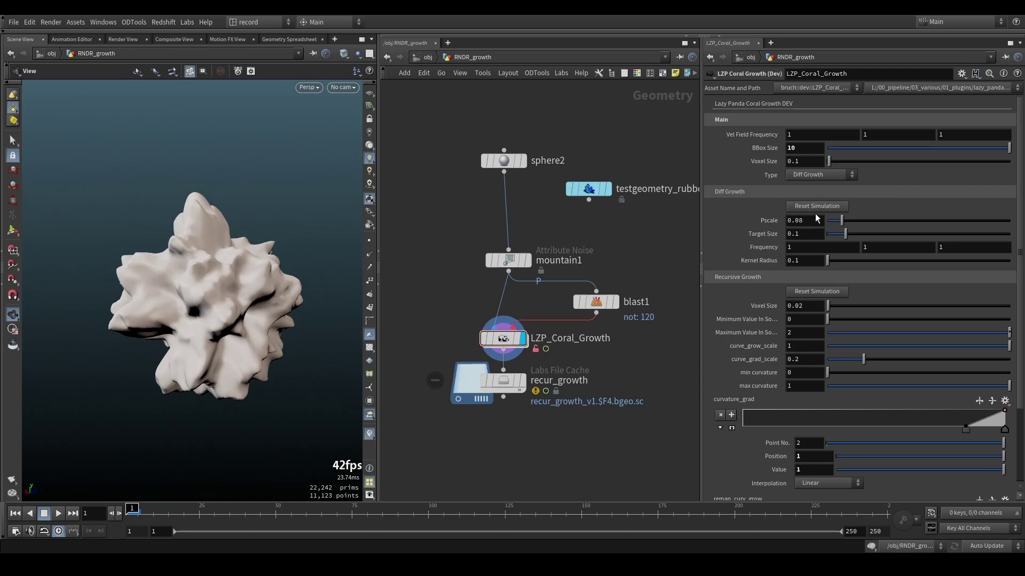
middle_click_drag(643, 239, 652, 227)
key("Up")
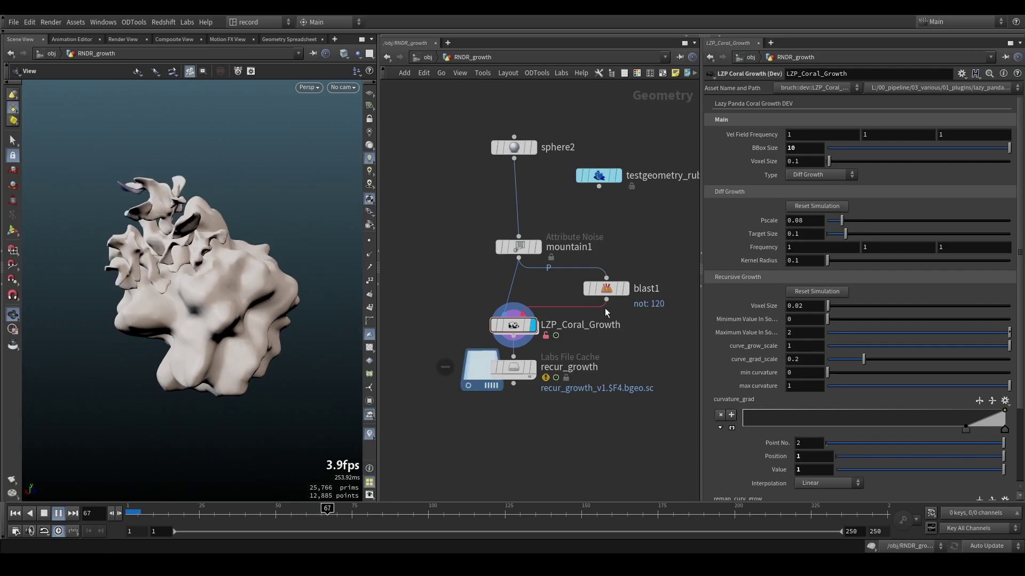
key("Escape")
Step: Examine the grown coral up close and from another angle, and return to the first frame
left_click_drag(244, 292, 278, 278)
scroll(209, 254, "up", 5)
scroll(229, 299, "down", 6)
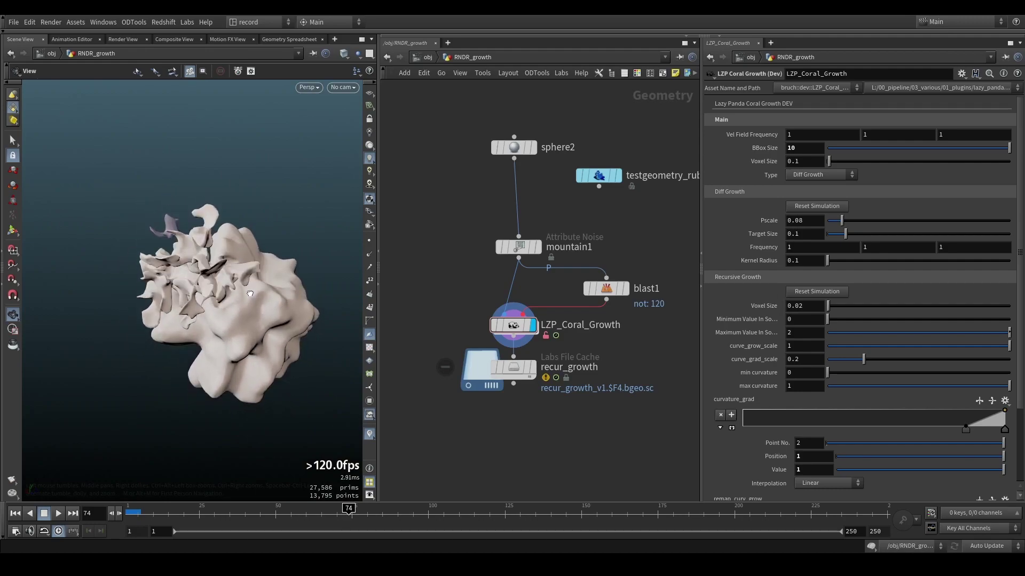
key("ctrl+Up")
Step: Set the LZP_Coral_Growth type to Vel Field and look over the whole velocity field
left_click(815, 176)
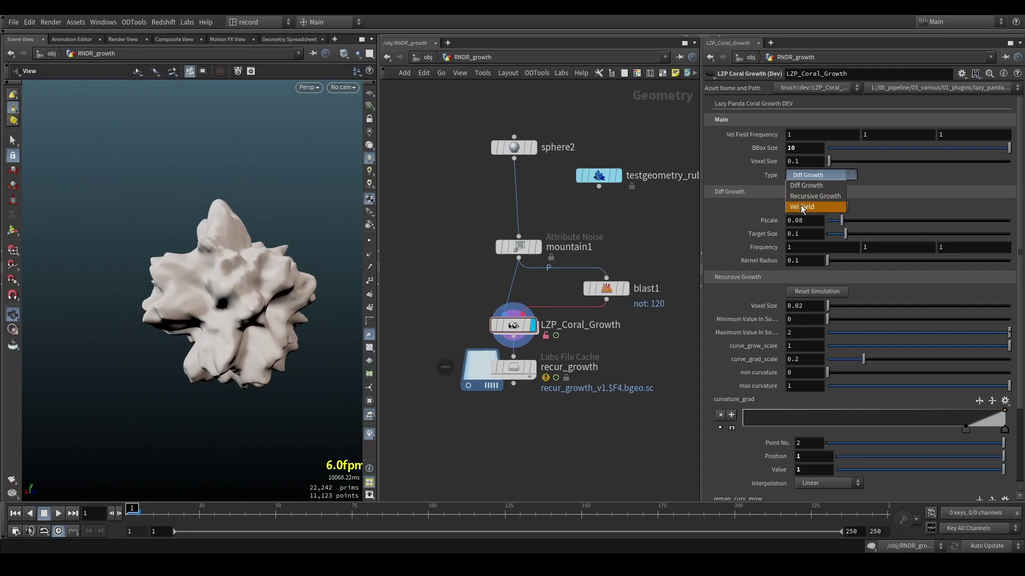
left_click(829, 207)
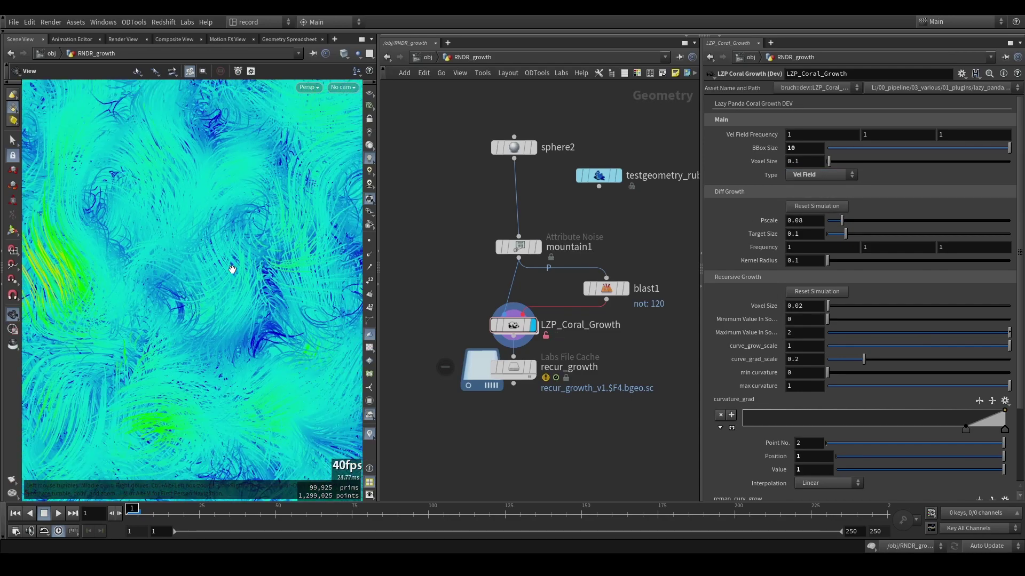
scroll(232, 269, "down", 5)
left_click_drag(240, 271, 257, 277)
scroll(780, 323, "down", 3)
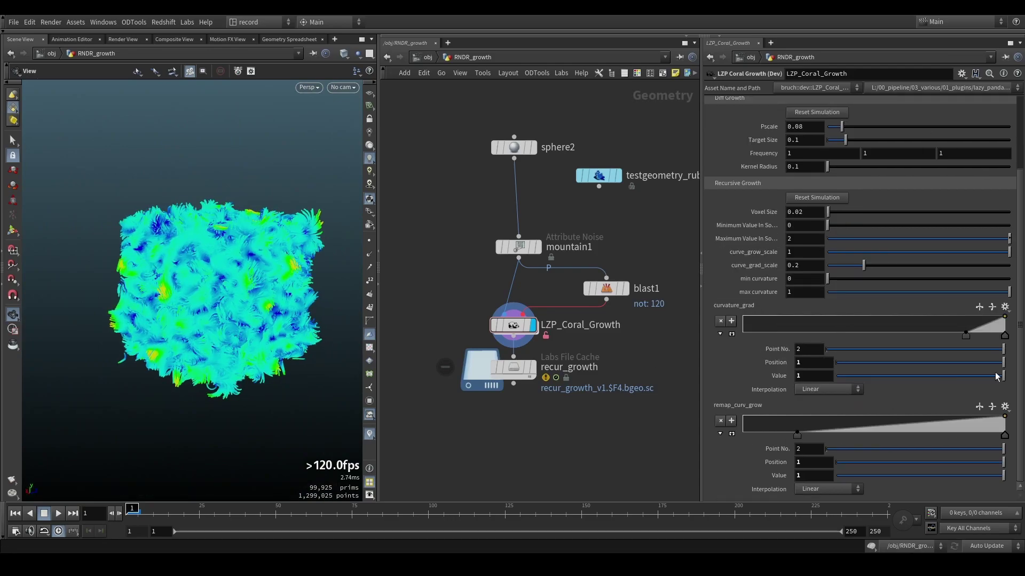
scroll(823, 287, "up", 3)
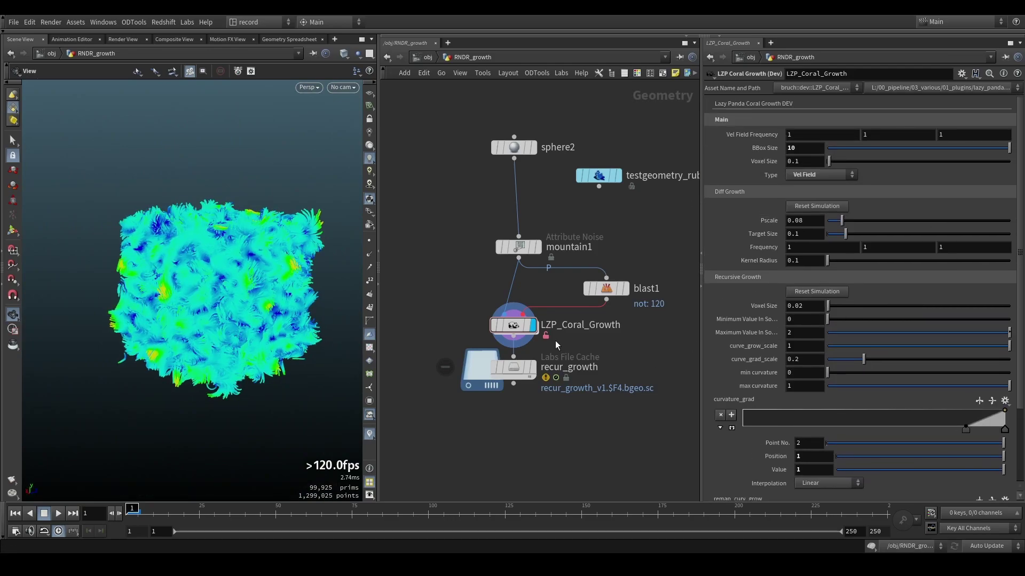
Step: Look inside the LZP_Coral_Growth asset at its internal node groups and return to the RNDR_growth network
mouse_move(517, 332)
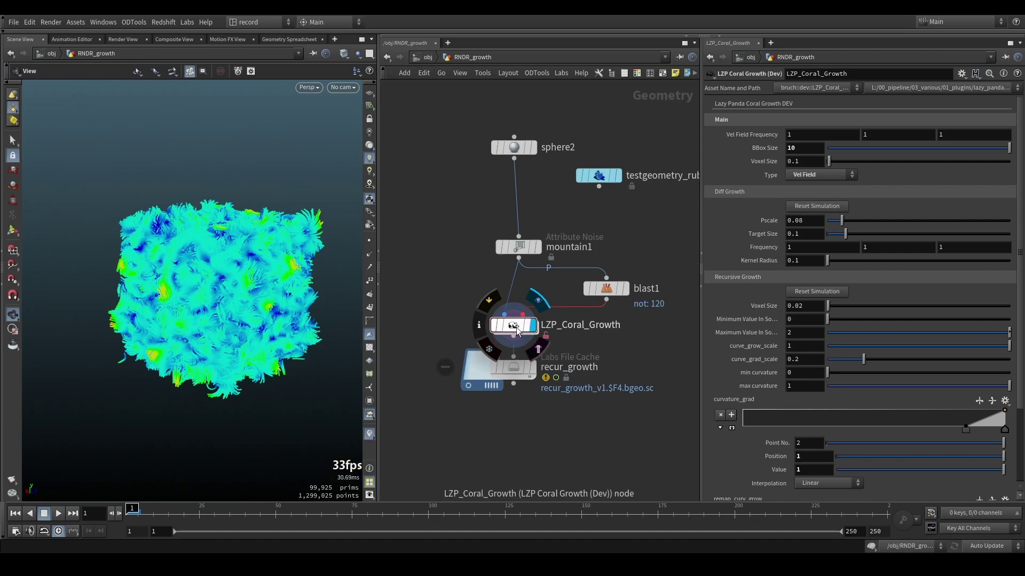
double_click(515, 327)
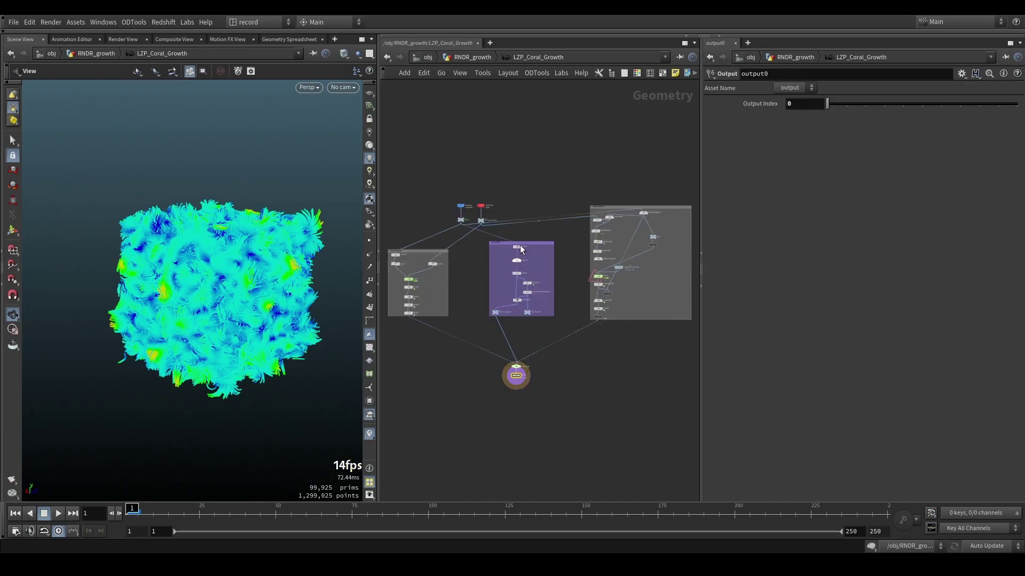
middle_click_drag(566, 280, 552, 293)
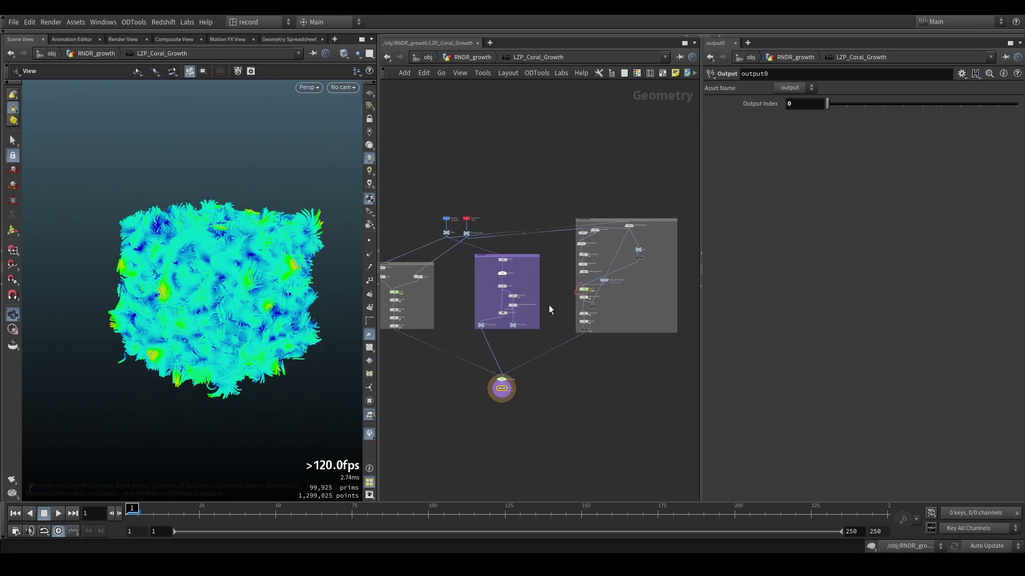
key("u")
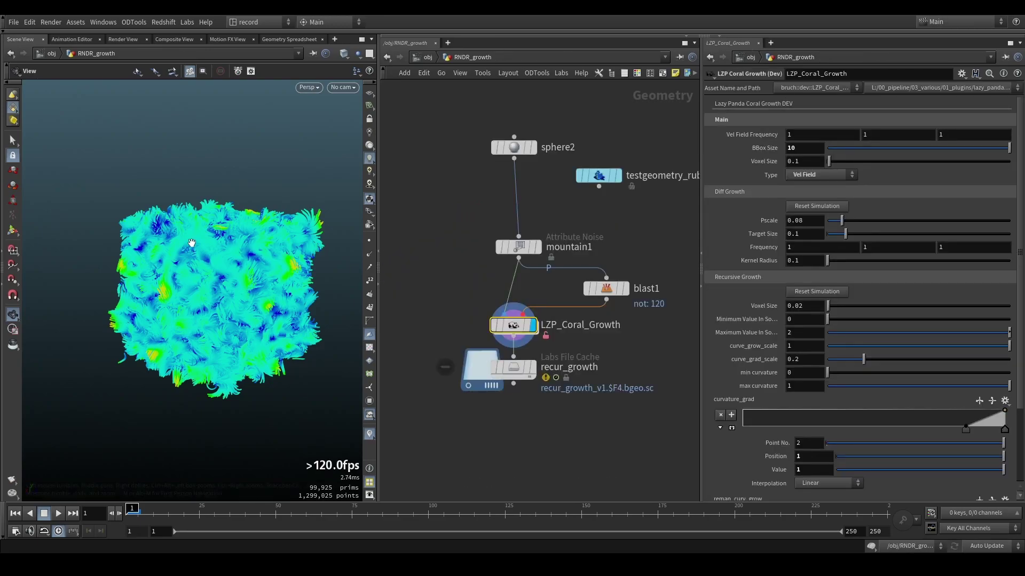
Step: Set the LZP_Coral_Growth type to Recursive Growth
scroll(249, 276, "up", 5)
scroll(249, 276, "down", 3)
middle_click_drag(168, 242, 235, 284)
left_click_drag(235, 283, 161, 294)
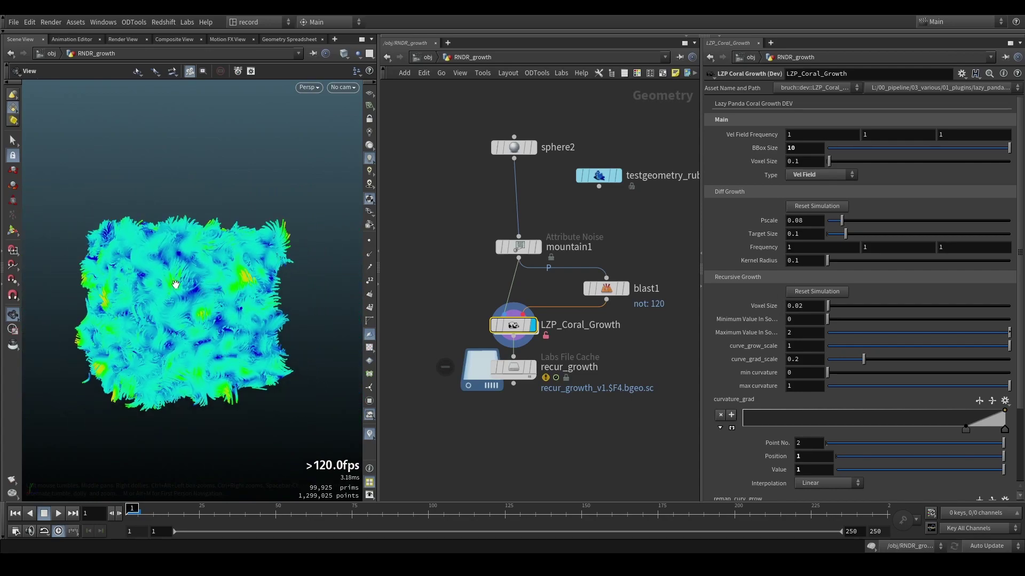
scroll(159, 295, "up", 5)
left_click(819, 176)
left_click(818, 198)
scroll(230, 299, "up", 5)
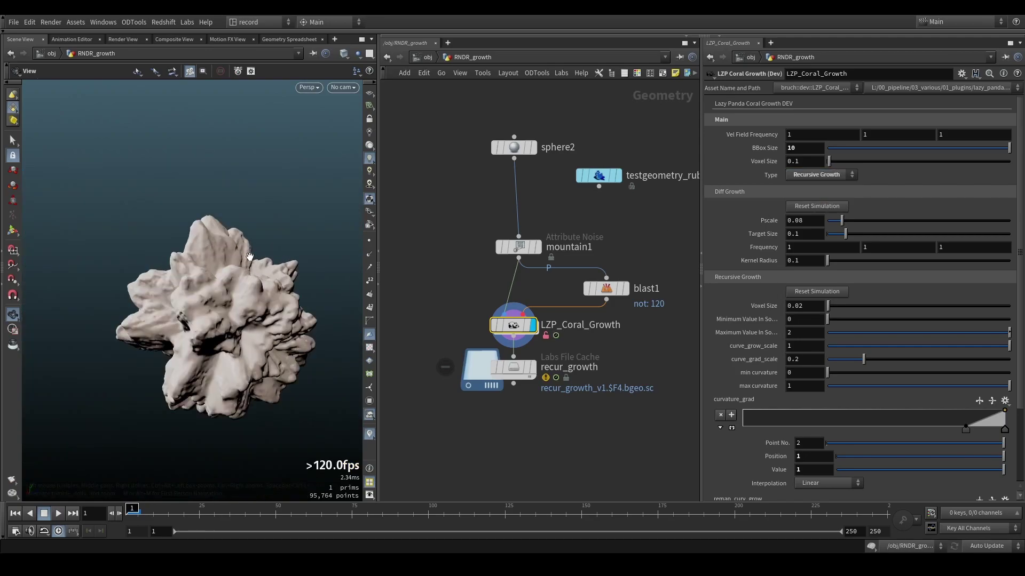
Step: Examine the recursive growth coral from several angles and distances
left_click_drag(238, 292, 182, 280)
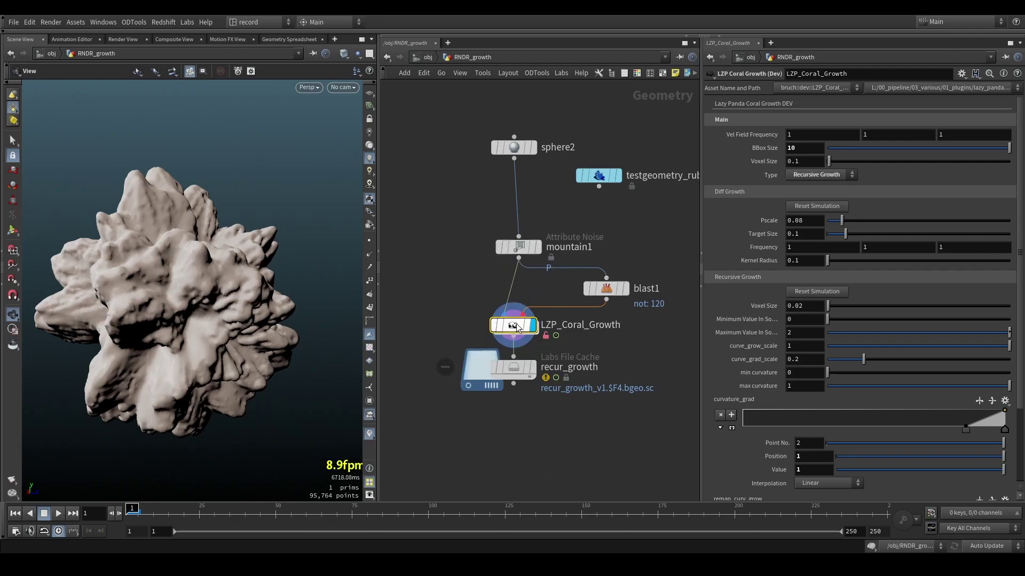
scroll(193, 310, "down", 3)
left_click_drag(193, 310, 211, 339)
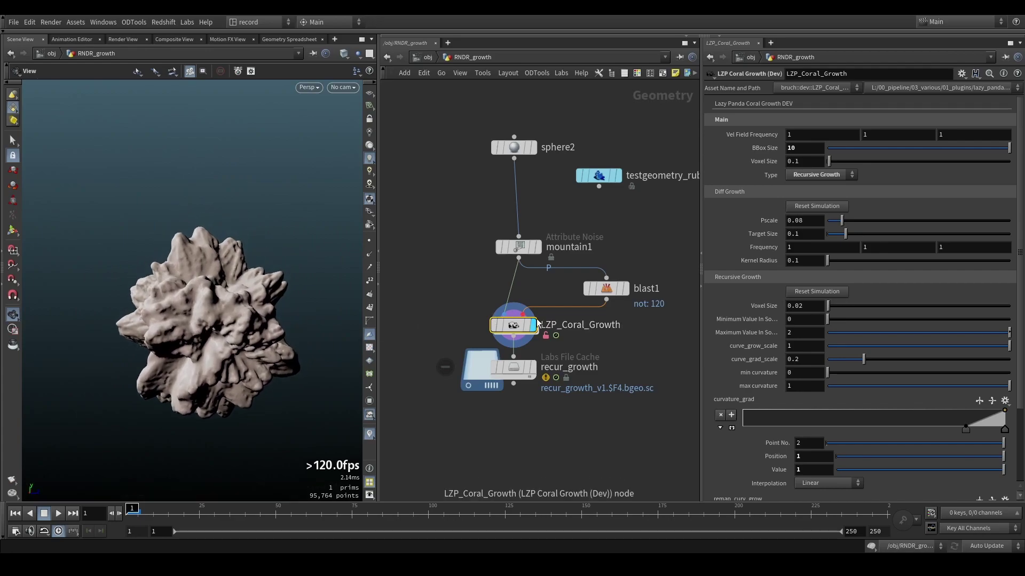
scroll(520, 320, "down", 2)
scroll(520, 320, "down", 1)
left_click_drag(99, 260, 227, 310)
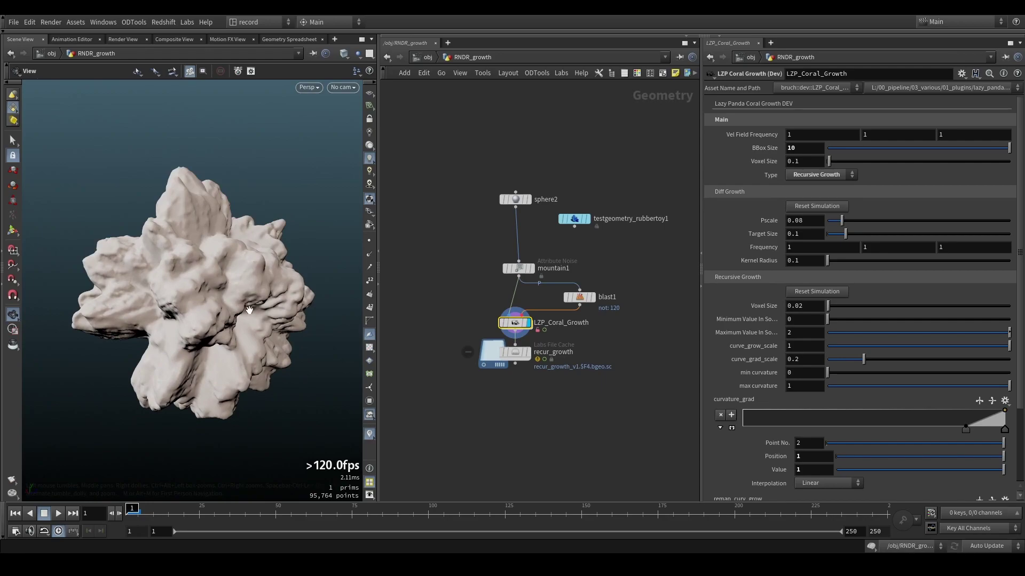
left_click_drag(240, 298, 320, 266)
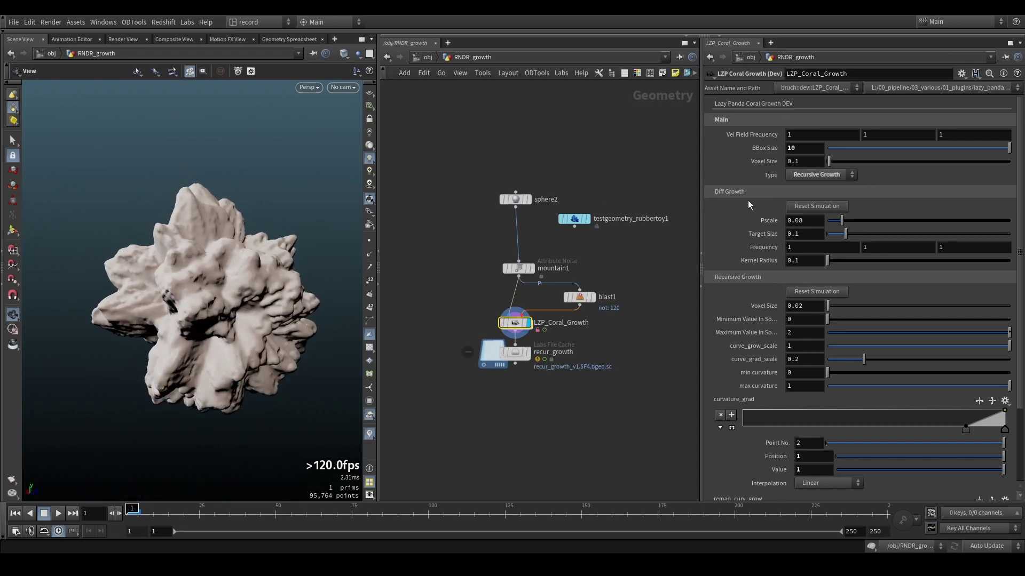
Step: Widen the parameter area and review the Recursive Growth settings with the curvature_grad and remap_curv_grow ramps
scroll(754, 443, "down", 4)
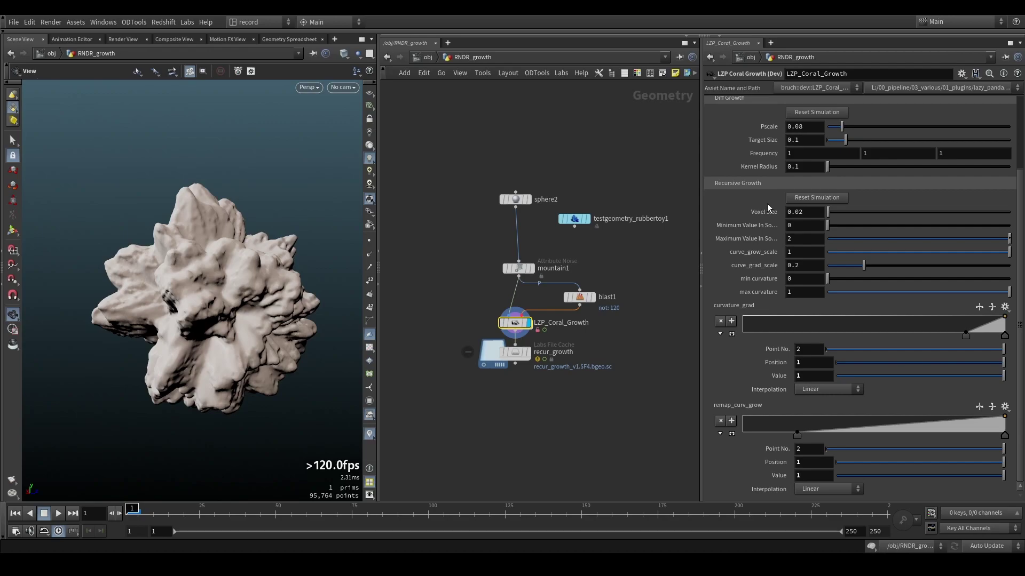
left_click_drag(701, 219, 639, 219)
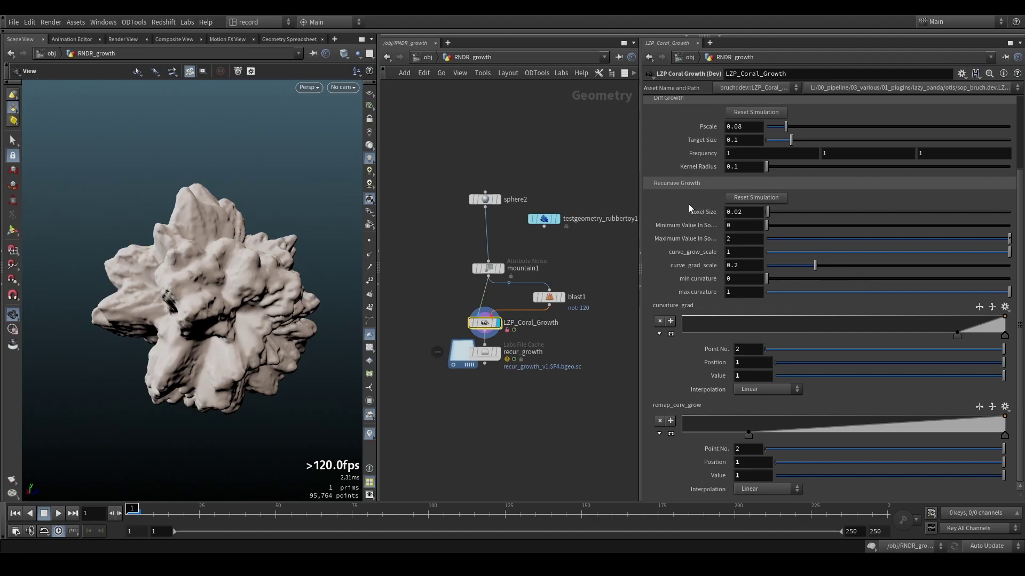
scroll(260, 299, "down", 2)
mouse_move(172, 256)
left_mouse_down()
mouse_move(192, 248)
mouse_move(181, 246)
left_mouse_up()
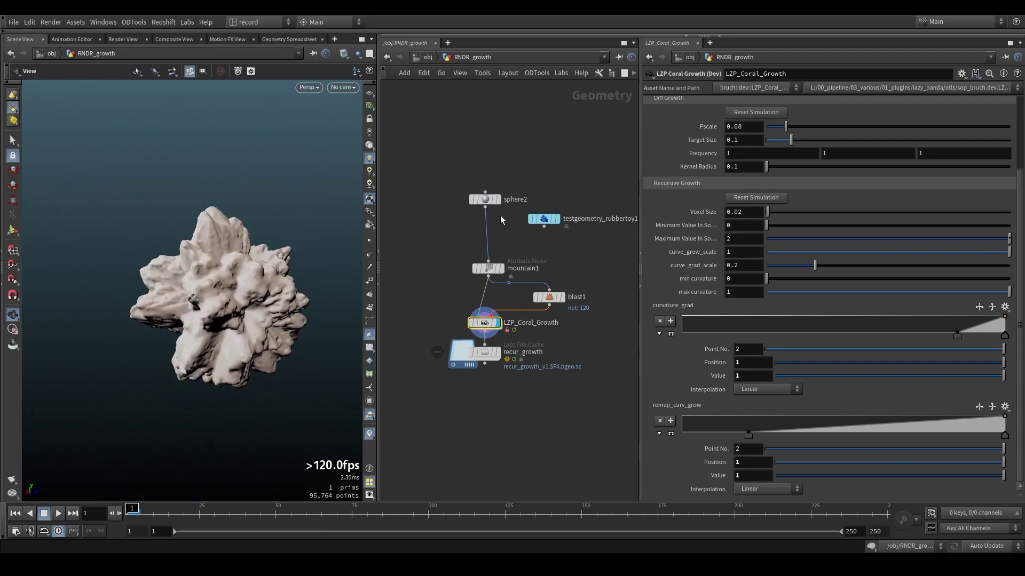
Step: Display mountain1 and LZP_Coral_Growth in turn to compare the input mesh with the recursive growth result
left_click(488, 268)
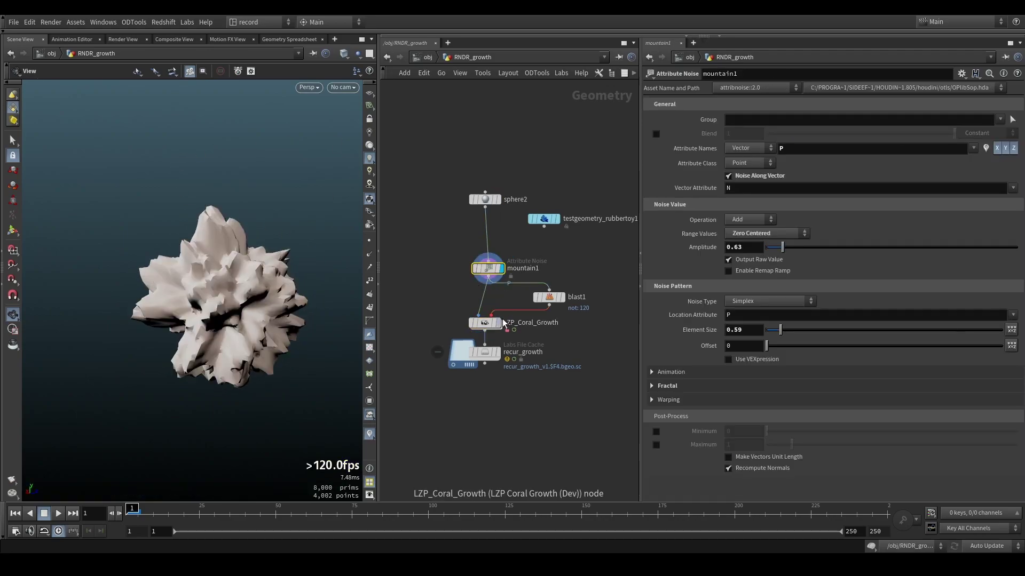
left_click(487, 323)
scroll(216, 261, "up", 3)
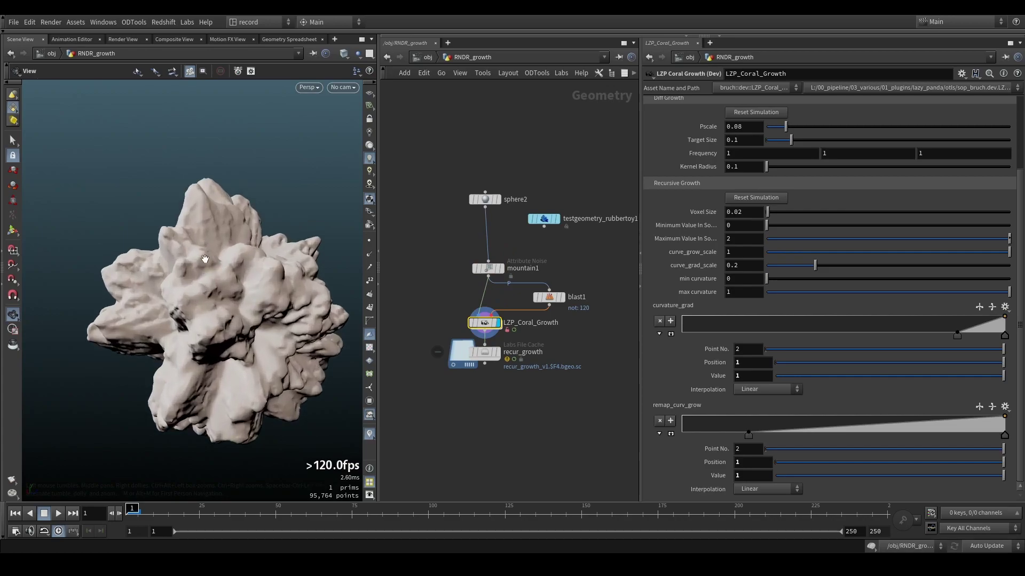
Step: Examine the recursive growth coral at frame 1 from nearer and farther distances alongside its Recursive Growth settings
scroll(216, 260, "down", 3)
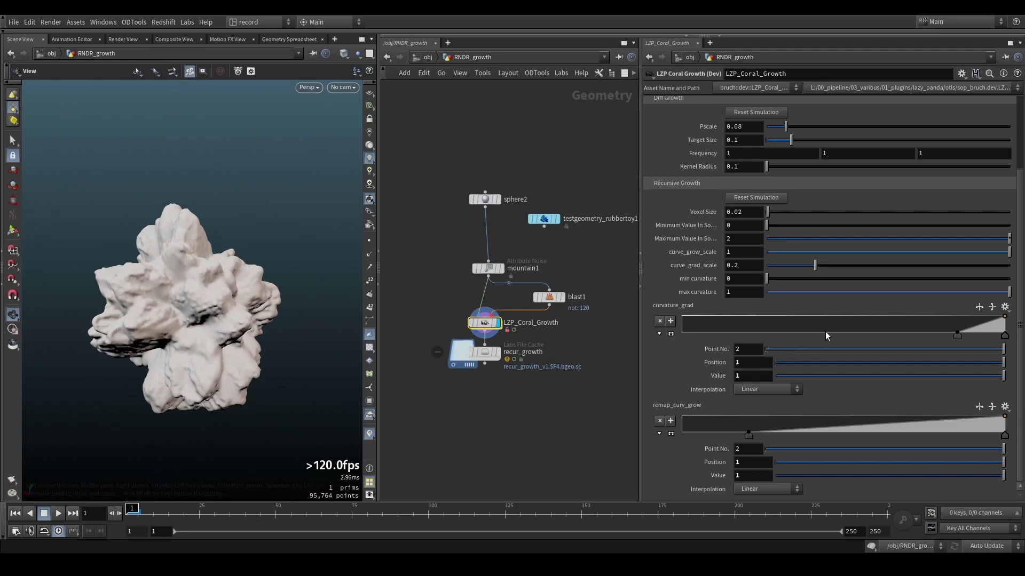
scroll(240, 303, "down", 3)
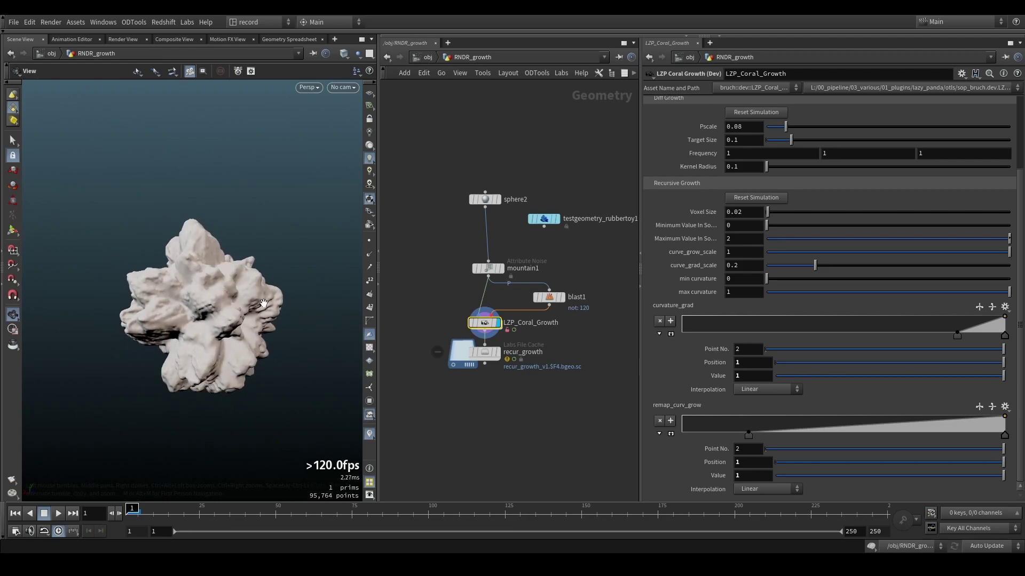
scroll(300, 249, "up", 2)
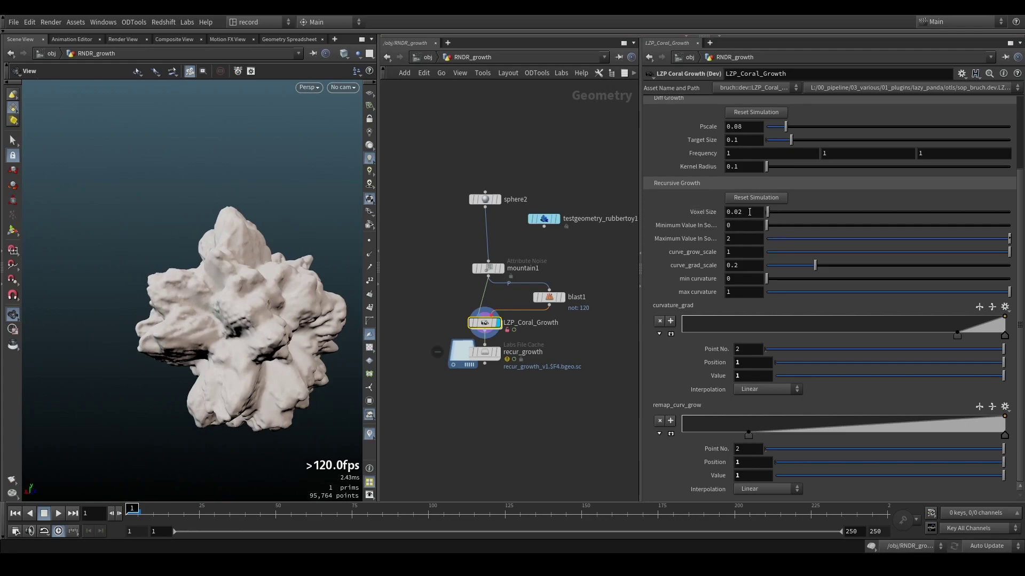
scroll(740, 215, "up", 1)
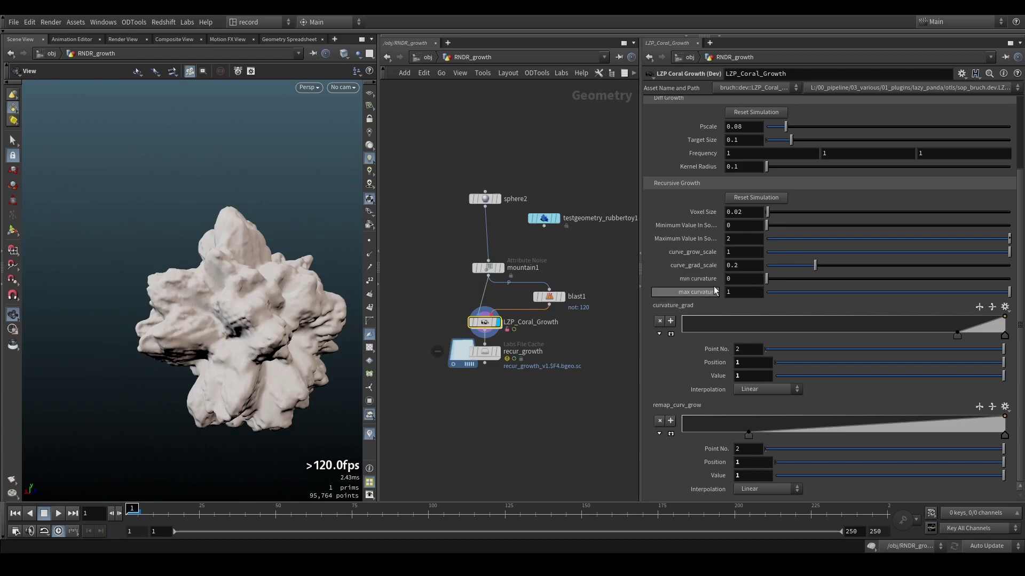
Step: Play the recursive growth simulation up to frame 24 and examine the grown coral from different angles
middle_click_drag(567, 415, 570, 400)
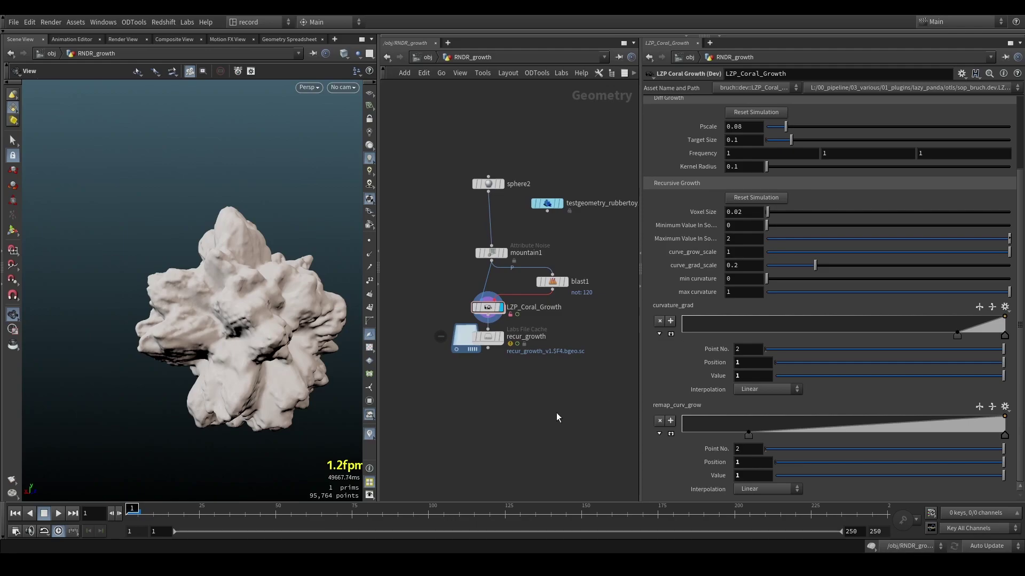
scroll(557, 417, "down", 3)
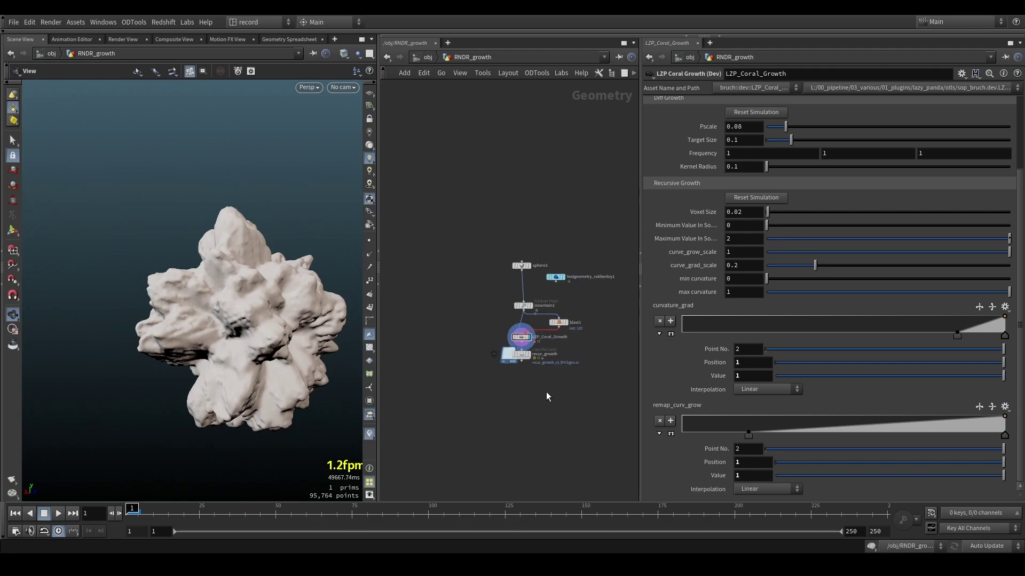
key("Up")
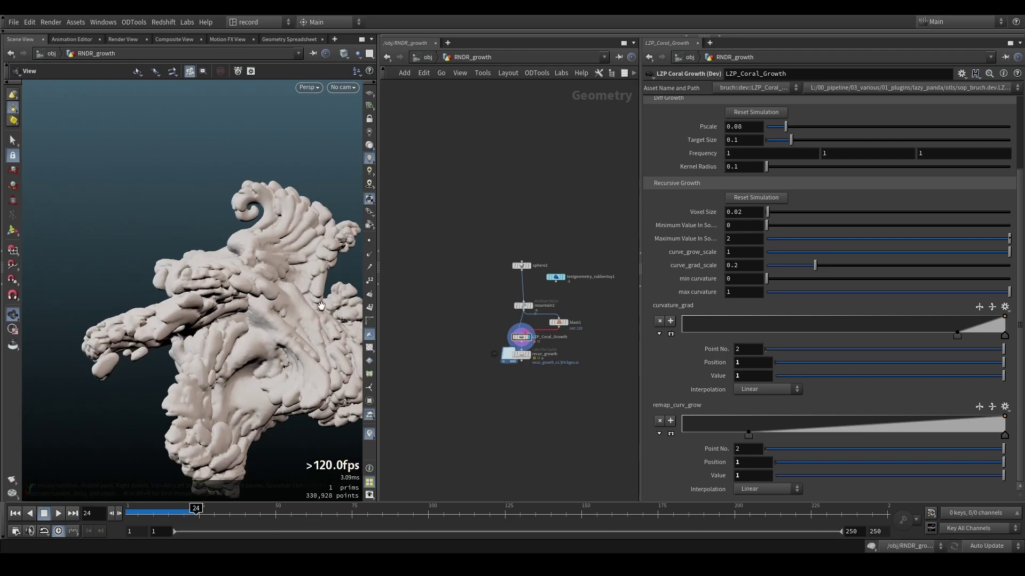
left_click_drag(297, 313, 127, 245)
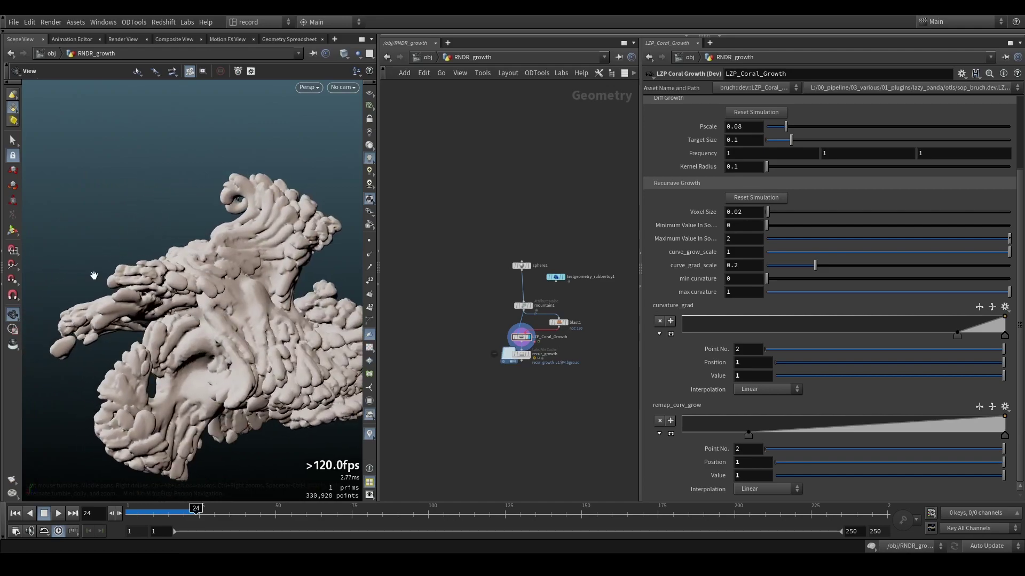
left_click_drag(213, 277, 299, 299)
Step: Display the cached recur_growth result through insta_cam and advance the timeline to frame 66
scroll(477, 364, "up", 3)
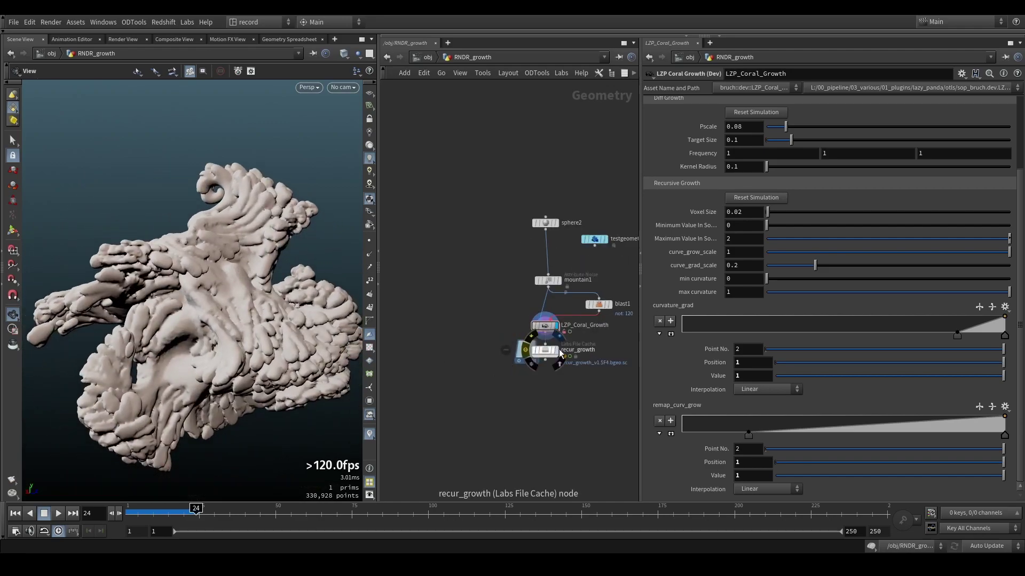
left_click(543, 352)
left_click(354, 87)
left_click(344, 138)
left_click_drag(198, 511, 324, 510)
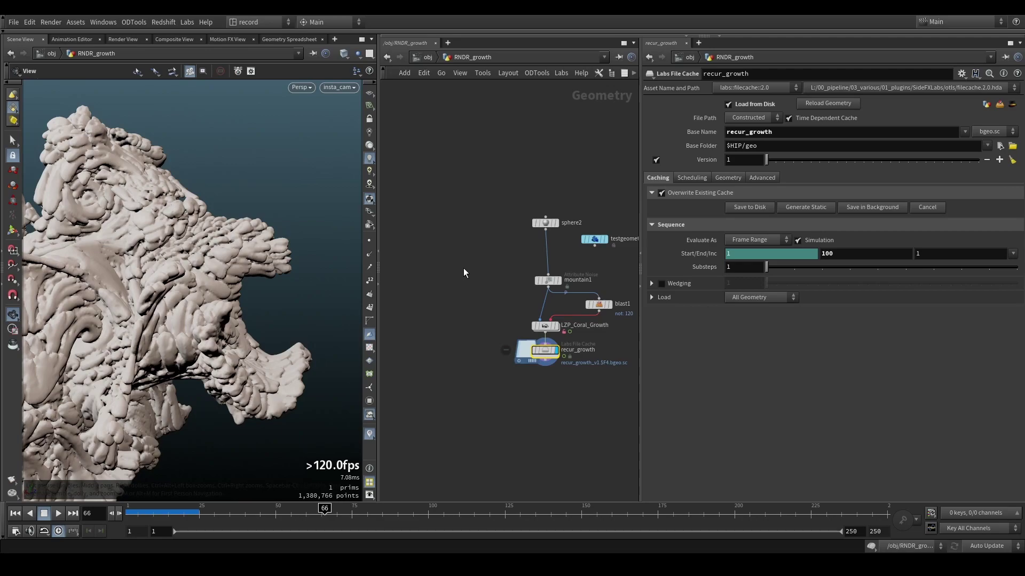
Step: Show the LZP_Coral_Growth node's parameters while keeping the recur_growth cache displayed
scroll(546, 331, "up", 3)
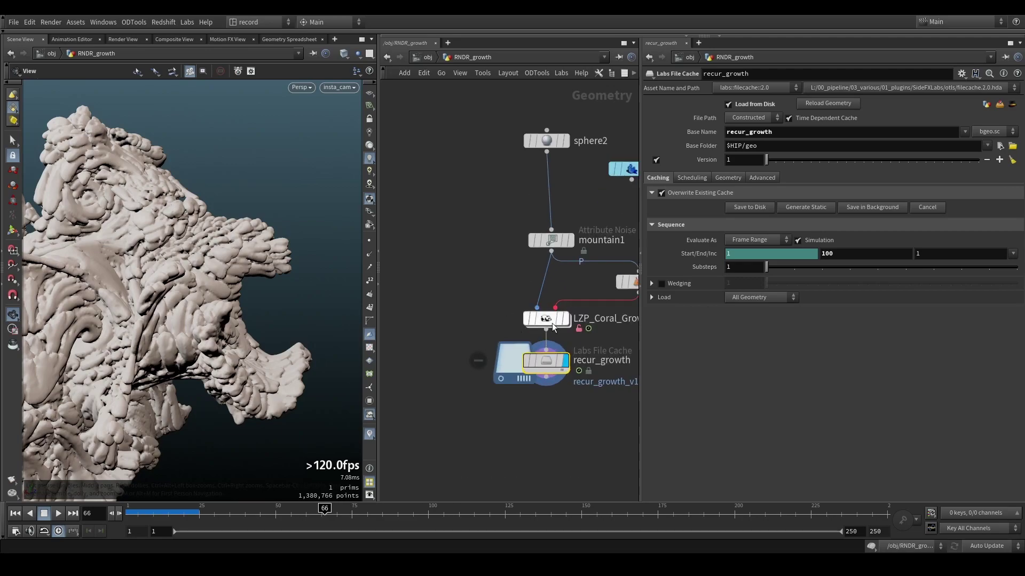
left_click(552, 322)
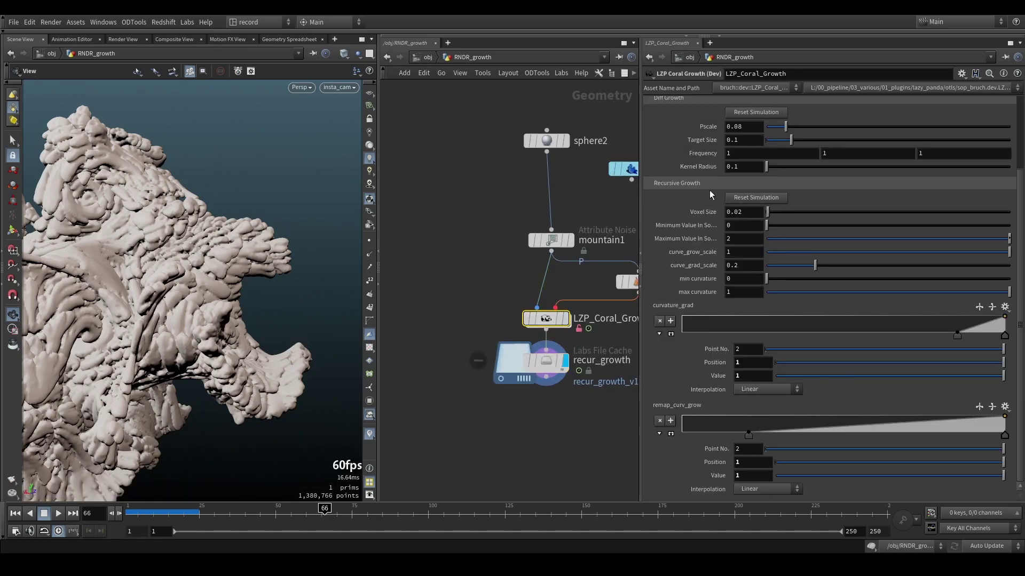